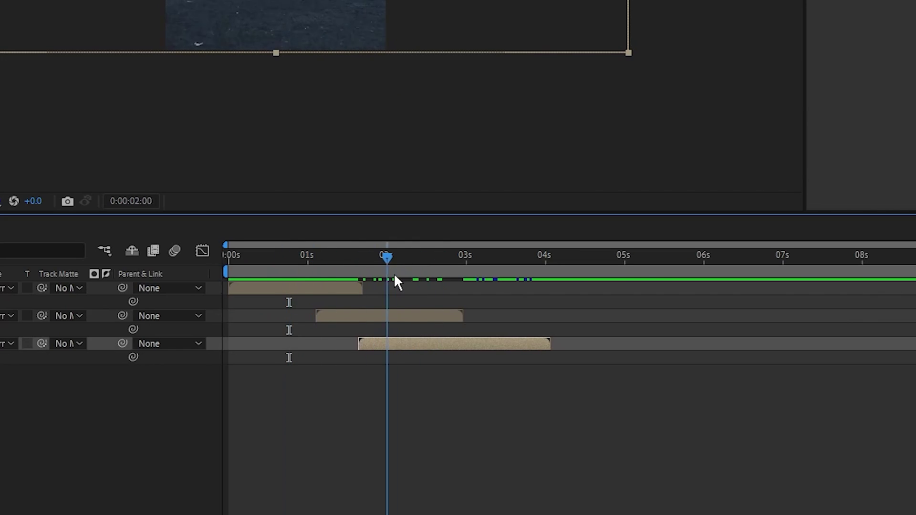
Shift the Comp 3 and Comp 4 layers in time so that Comp 3 begins while Comp 2 is still playing
{"action": "left_click_drag", "start_coordinate": [395, 275], "coordinate": [348, 276]}
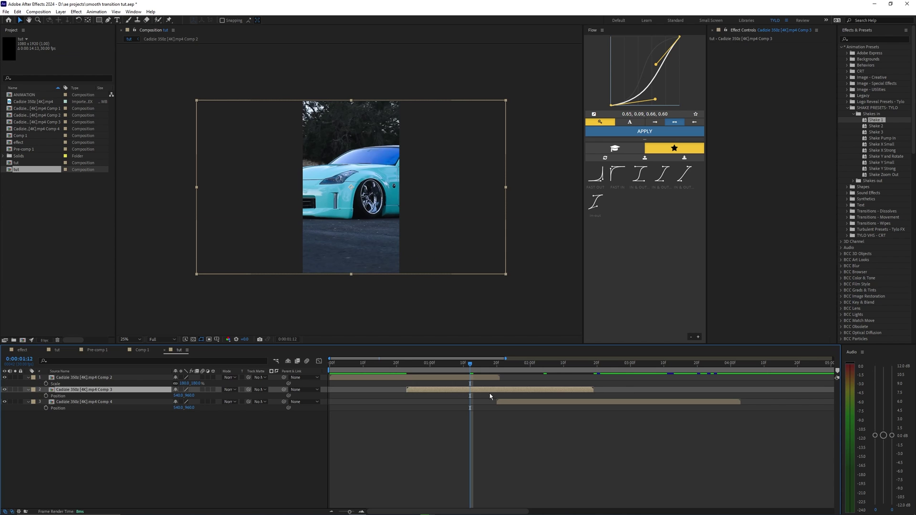
{"action": "left_click_drag", "start_coordinate": [514, 401], "coordinate": [524, 401]}
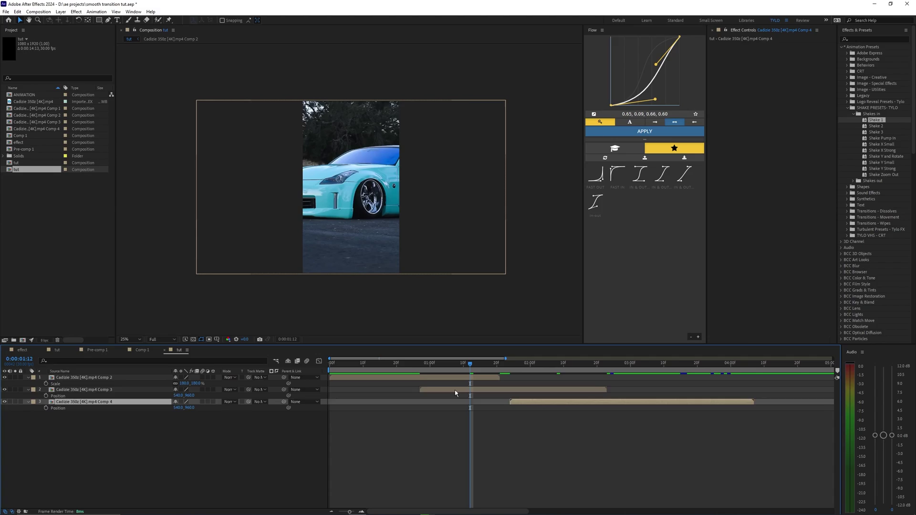
{"action": "left_click_drag", "start_coordinate": [421, 369], "coordinate": [420, 375]}
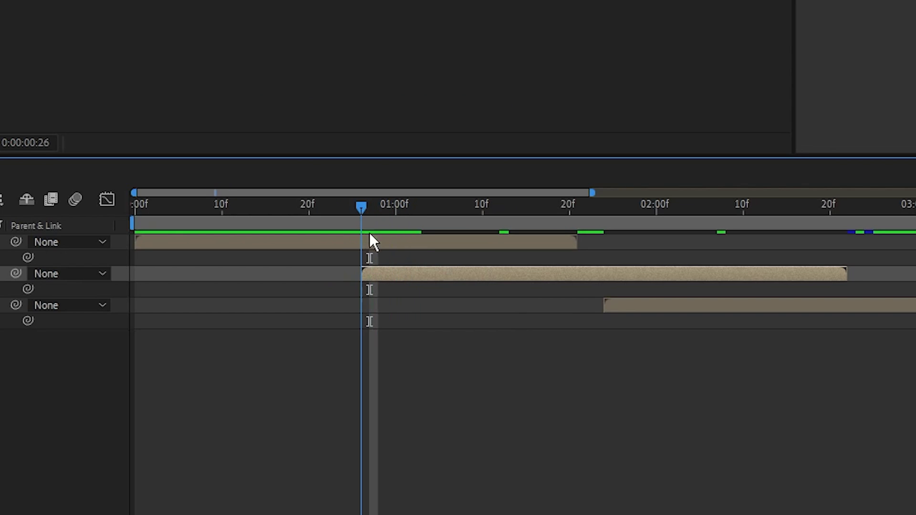
{"action": "left_click_drag", "start_coordinate": [443, 391], "coordinate": [447, 392]}
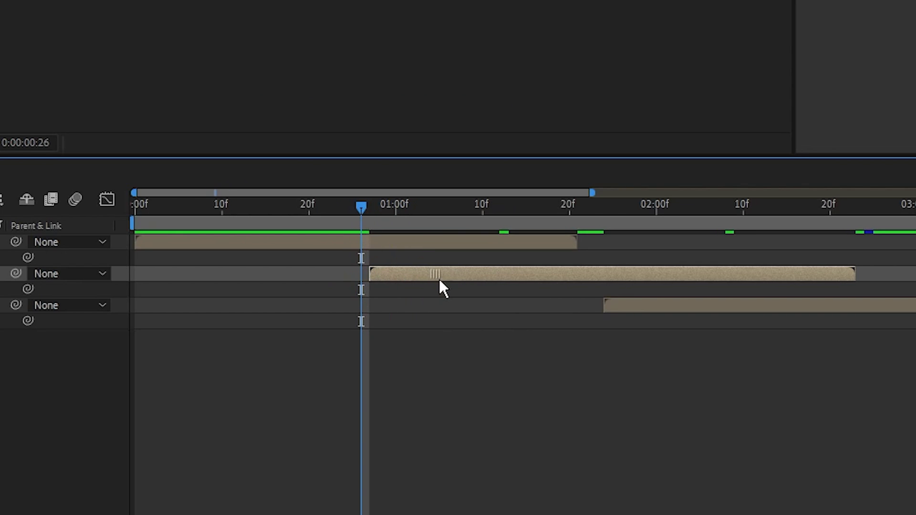
{"action": "left_click_drag", "start_coordinate": [376, 218], "coordinate": [364, 236]}
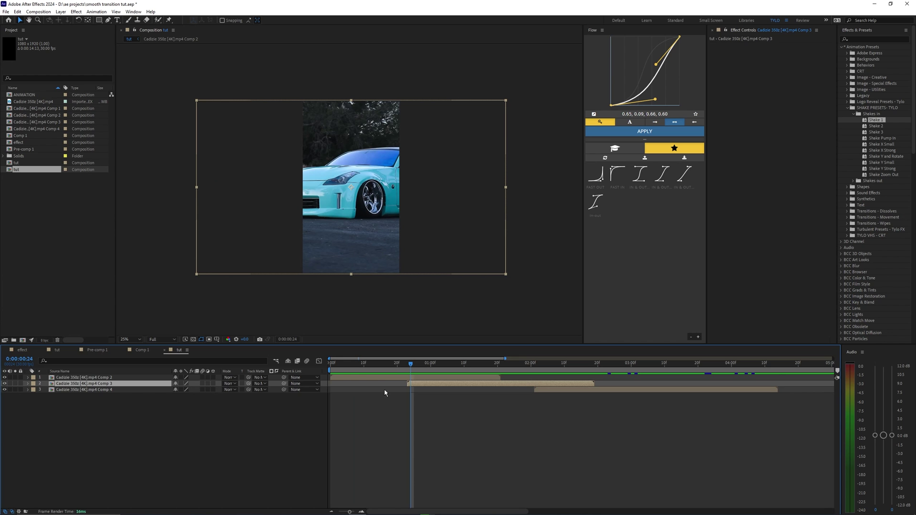
Examine how the Comp 2 and Comp 3 clips play across their overlap
{"action": "left_click", "coordinate": [385, 391]}
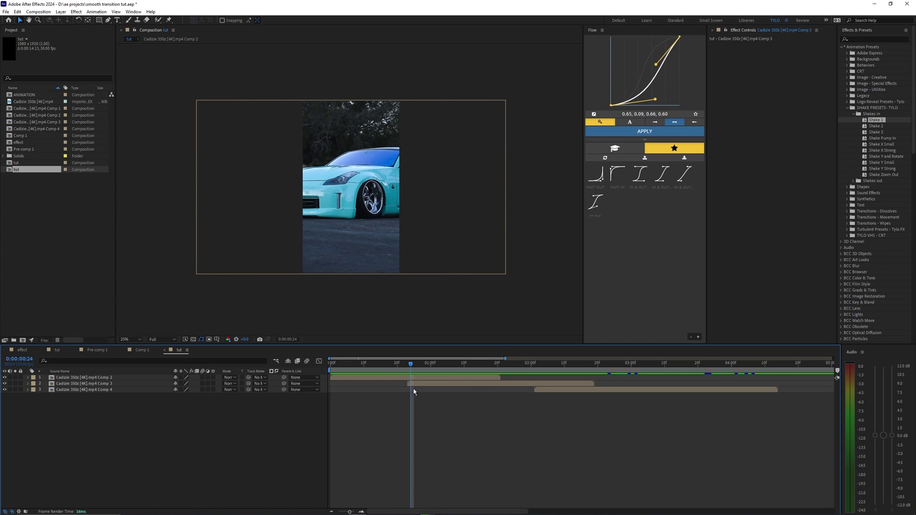
{"action": "left_click", "coordinate": [413, 384]}
{"action": "left_click_drag", "start_coordinate": [404, 365], "coordinate": [485, 378]}
{"action": "left_click", "coordinate": [452, 407]}
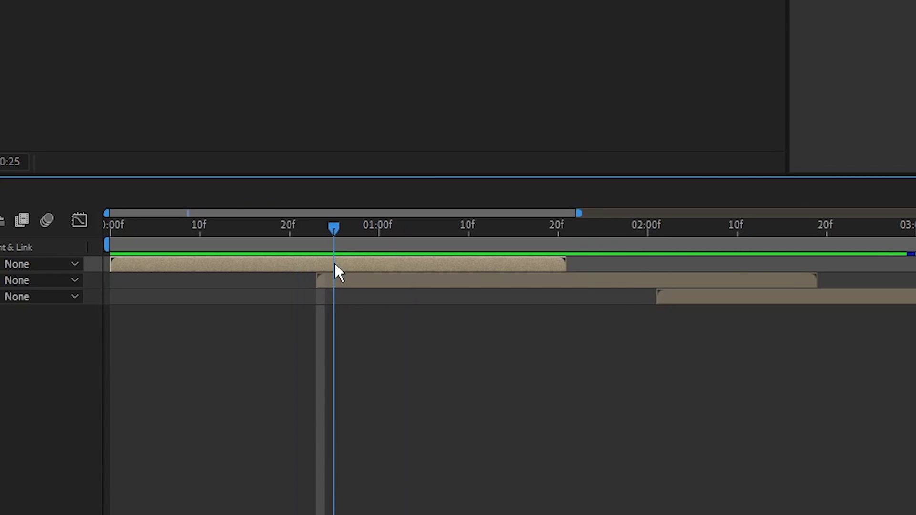
{"action": "left_click_drag", "start_coordinate": [416, 377], "coordinate": [481, 380]}
{"action": "left_click", "coordinate": [480, 278]}
{"action": "left_click_drag", "start_coordinate": [481, 231], "coordinate": [76, 224]}
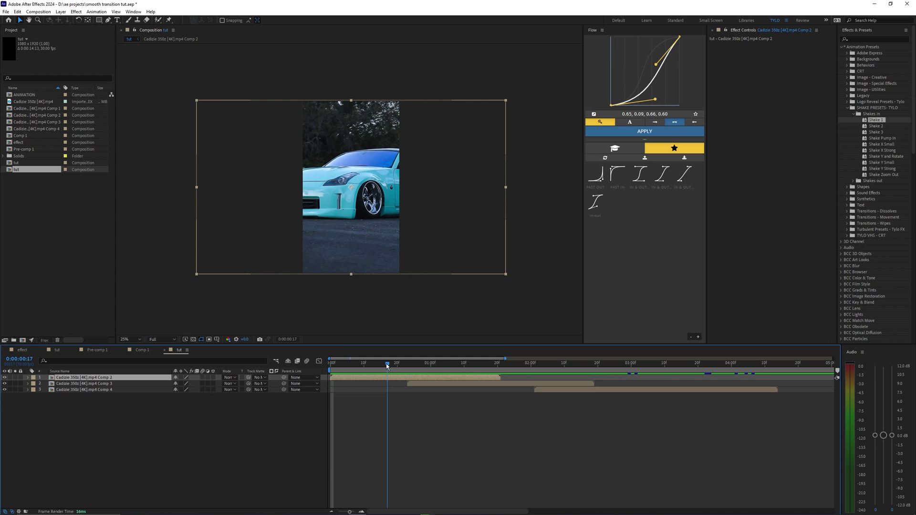
At frame 20, draw a closed Pen tool mask on Comp 2, following the car's hood and roof and enclosing the area below
{"action": "left_click_drag", "start_coordinate": [155, 227], "coordinate": [178, 227]}
{"action": "left_click", "coordinate": [108, 20]}
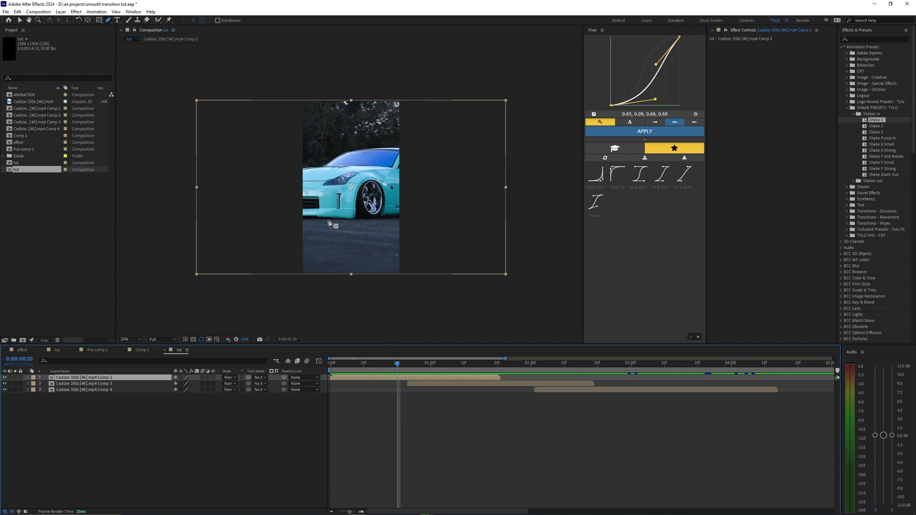
{"action": "left_click", "coordinate": [281, 181]}
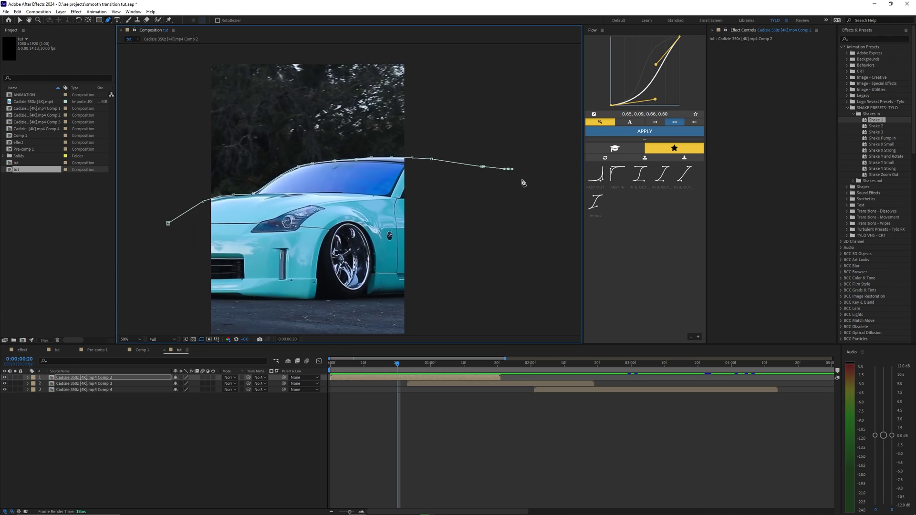
{"action": "left_click_drag", "start_coordinate": [438, 219], "coordinate": [396, 161]}
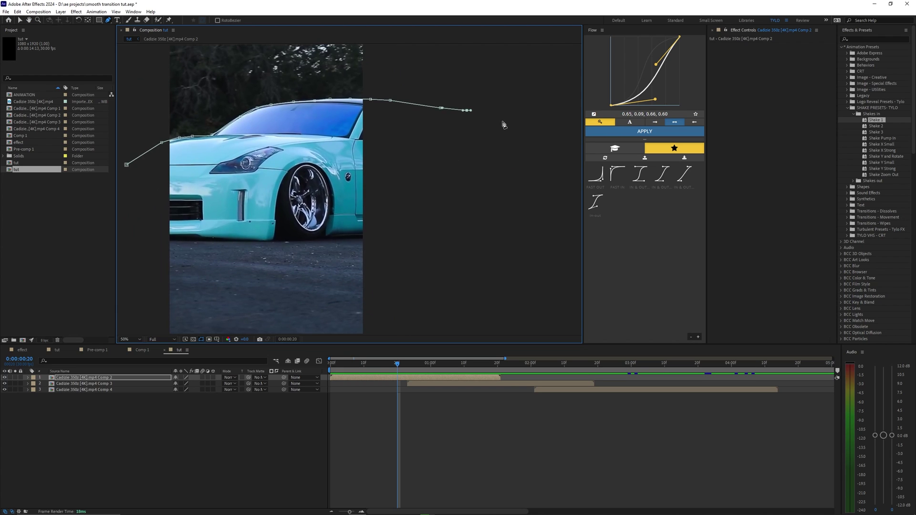
{"action": "scroll", "coordinate": [460, 213], "scroll_direction": "down", "scroll_amount": 2}
{"action": "left_click", "coordinate": [445, 249]}
{"action": "left_click_drag", "start_coordinate": [442, 259], "coordinate": [440, 262]}
{"action": "left_click_drag", "start_coordinate": [433, 279], "coordinate": [426, 287]}
{"action": "left_click_drag", "start_coordinate": [402, 291], "coordinate": [381, 291]}
{"action": "left_click_drag", "start_coordinate": [328, 292], "coordinate": [319, 292]}
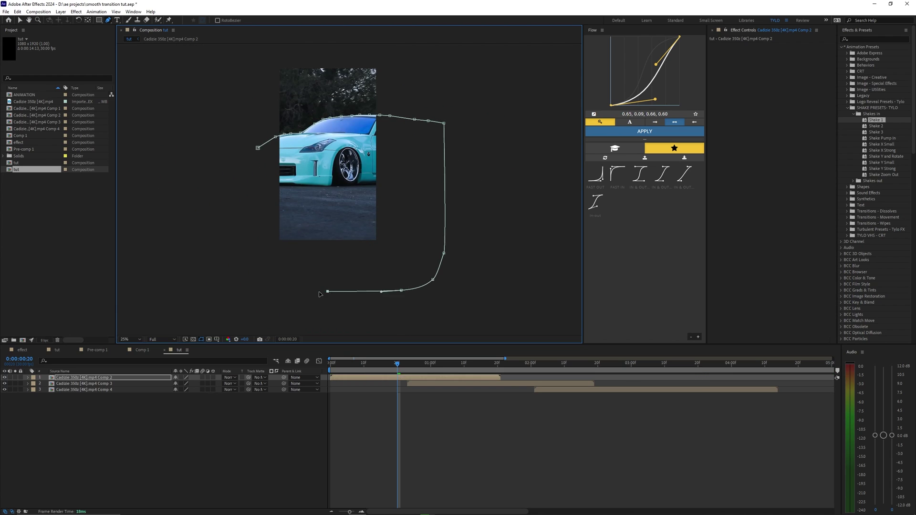
{"action": "left_click", "coordinate": [257, 149]}
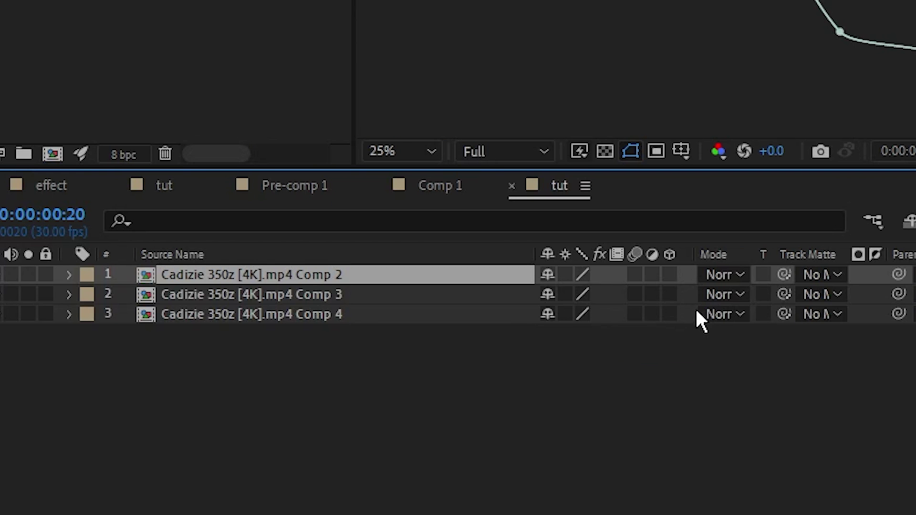
Reveal Mask 1 on the Comp 2 layer and track the mask forward from frame 20
{"action": "key", "text": "m"}
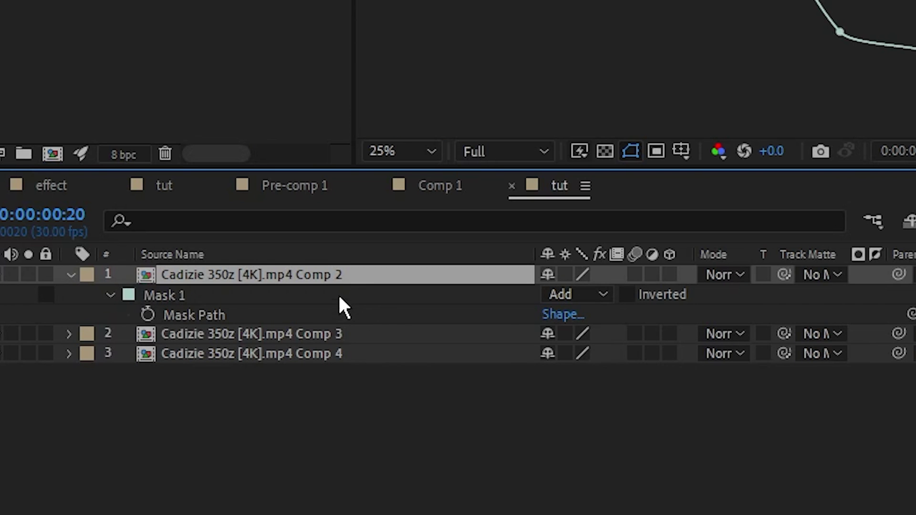
{"action": "left_click", "coordinate": [339, 296]}
{"action": "right_click", "coordinate": [339, 296]}
{"action": "left_click", "coordinate": [391, 315]}
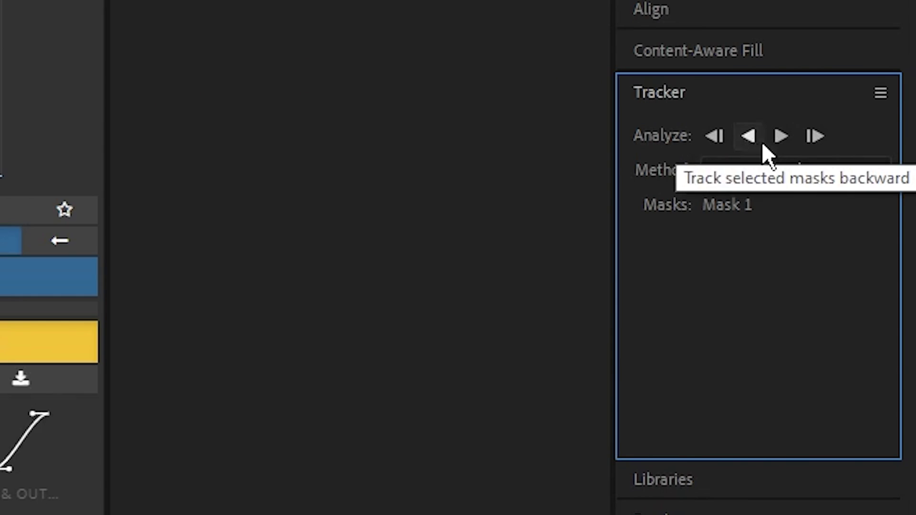
{"action": "left_click", "coordinate": [789, 140]}
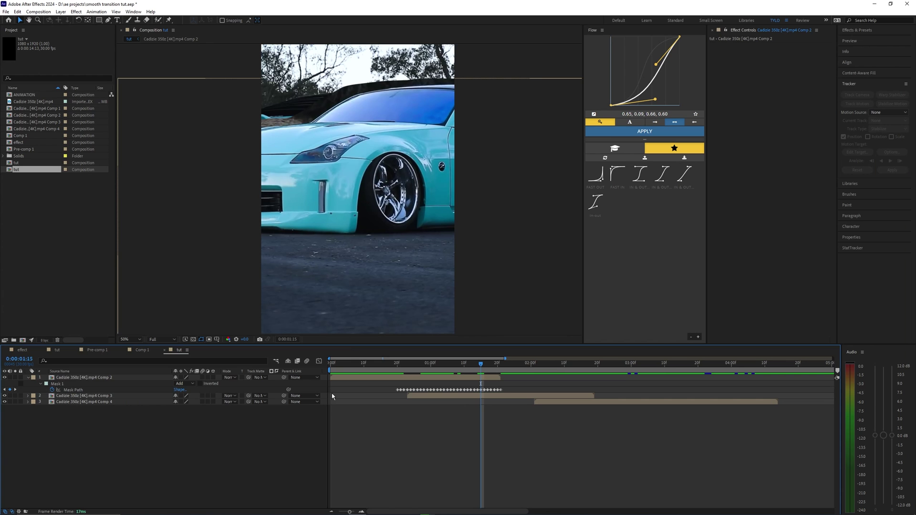
Hide the Comp 3 and Comp 4 layers and check the tracked mask edge against the car
{"action": "left_click_drag", "start_coordinate": [5, 396], "coordinate": [5, 402]}
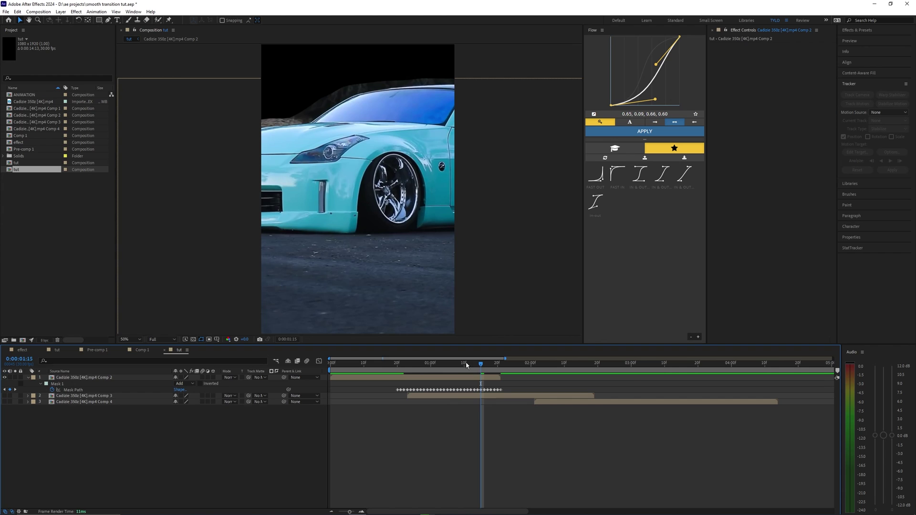
{"action": "left_click_drag", "start_coordinate": [466, 365], "coordinate": [417, 365]}
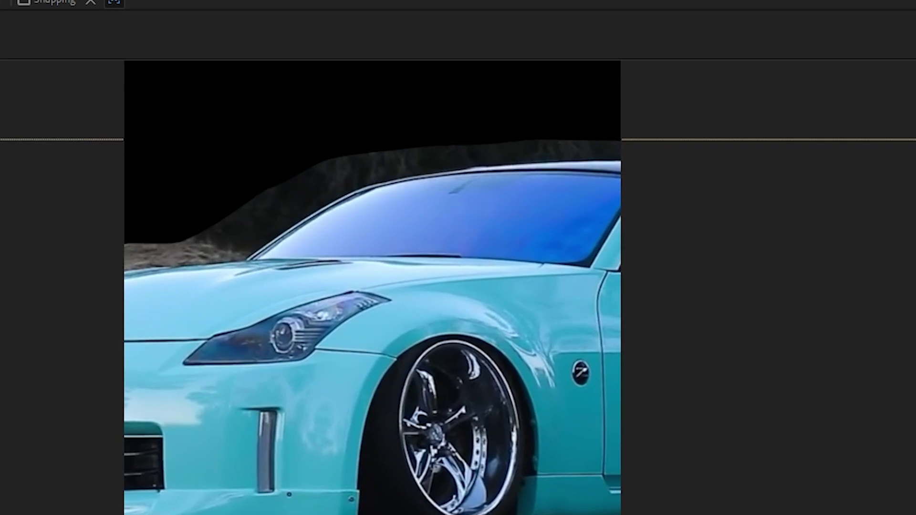
{"action": "left_click_drag", "start_coordinate": [480, 368], "coordinate": [424, 371]}
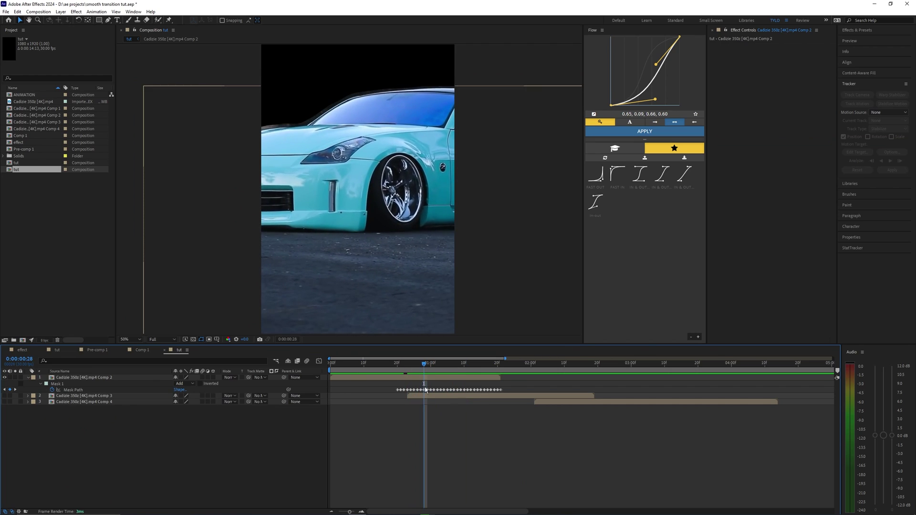
Delete the tracked mask path keyframes after frame 28 and realign the mask to the car's hood and roof at frame 29
{"action": "left_click_drag", "start_coordinate": [524, 387], "coordinate": [427, 392]}
{"action": "key", "text": "Delete"}
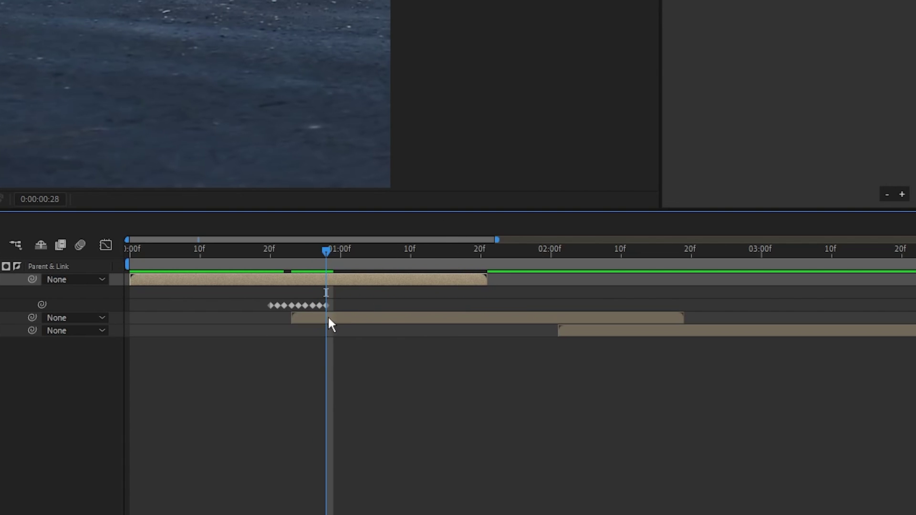
{"action": "key", "text": "Page_Down"}
{"action": "scroll", "coordinate": [317, 152], "scroll_direction": "up", "scroll_amount": 2}
{"action": "left_click_drag", "start_coordinate": [263, 165], "coordinate": [305, 176]}
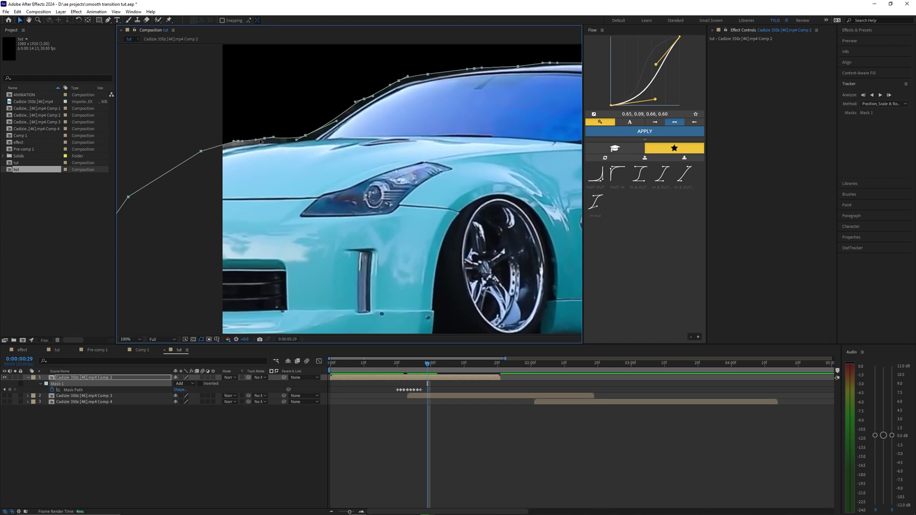
{"action": "left_click_drag", "start_coordinate": [260, 140], "coordinate": [265, 142]}
{"action": "left_click_drag", "start_coordinate": [464, 210], "coordinate": [385, 232]}
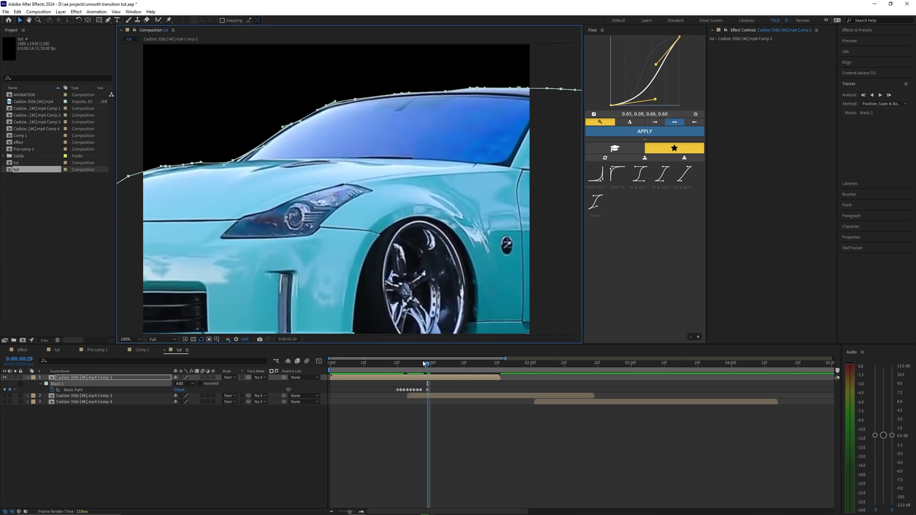
Realign Mask 1 to the car's outline at about 01:04 and at 01:10
{"action": "left_click_drag", "start_coordinate": [423, 364], "coordinate": [444, 365]}
{"action": "left_click_drag", "start_coordinate": [290, 124], "coordinate": [296, 123]}
{"action": "left_click_drag", "start_coordinate": [444, 365], "coordinate": [465, 367]}
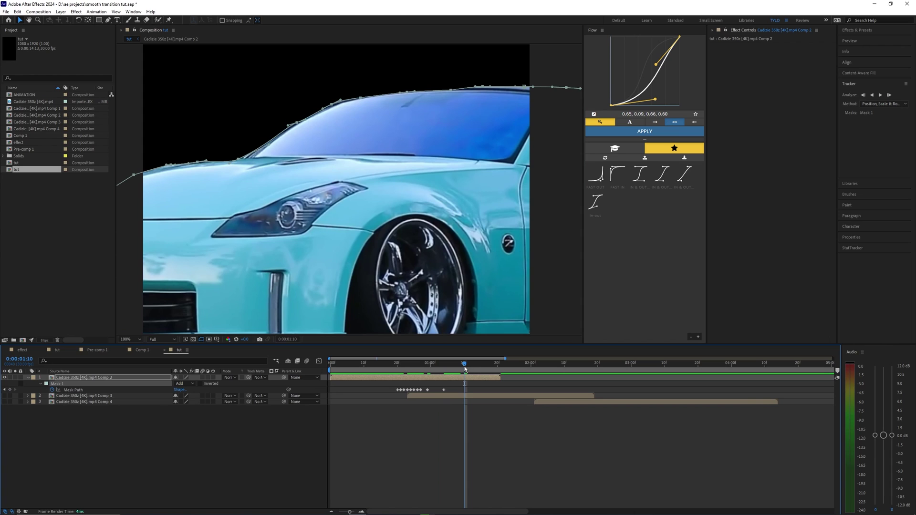
{"action": "left_click_drag", "start_coordinate": [364, 97], "coordinate": [367, 94]}
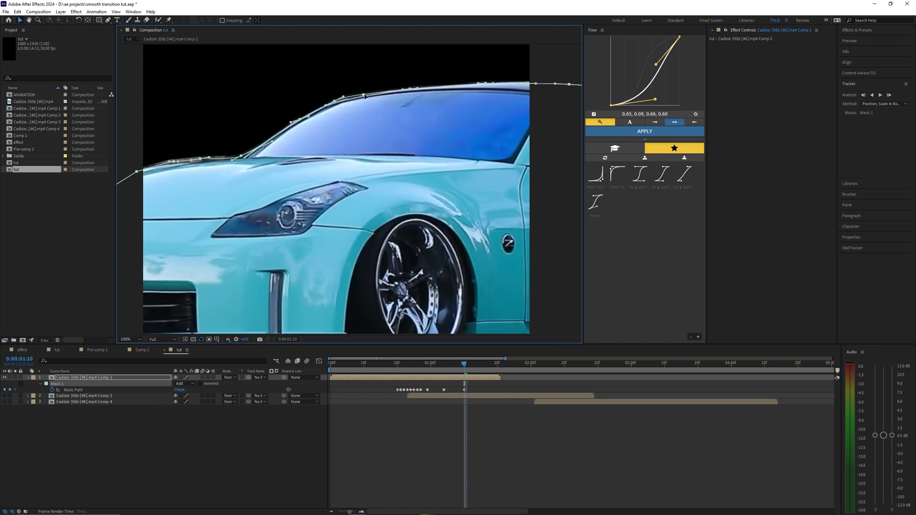
{"action": "double_click", "coordinate": [200, 159]}
{"action": "left_click", "coordinate": [435, 422]}
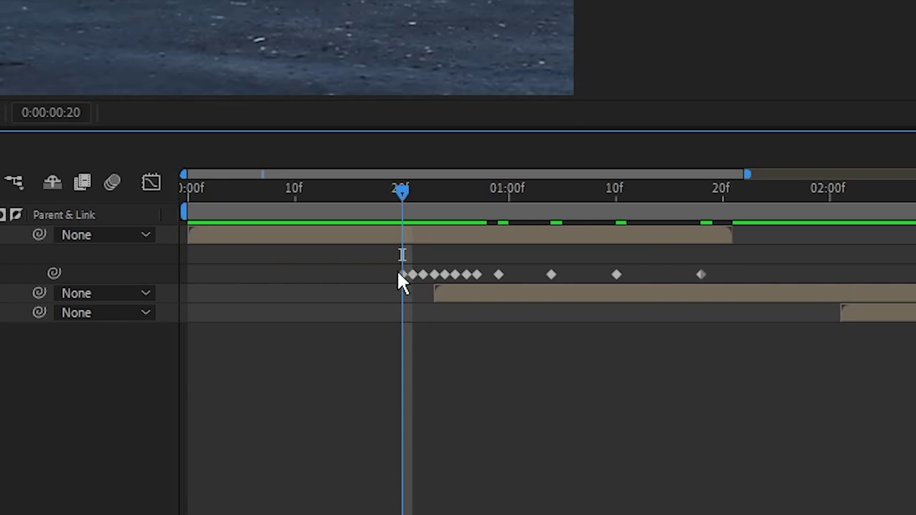
Track Mask 1 backward from frame 20 to the start of the clip and preview the masked car
{"action": "left_click", "coordinate": [398, 389]}
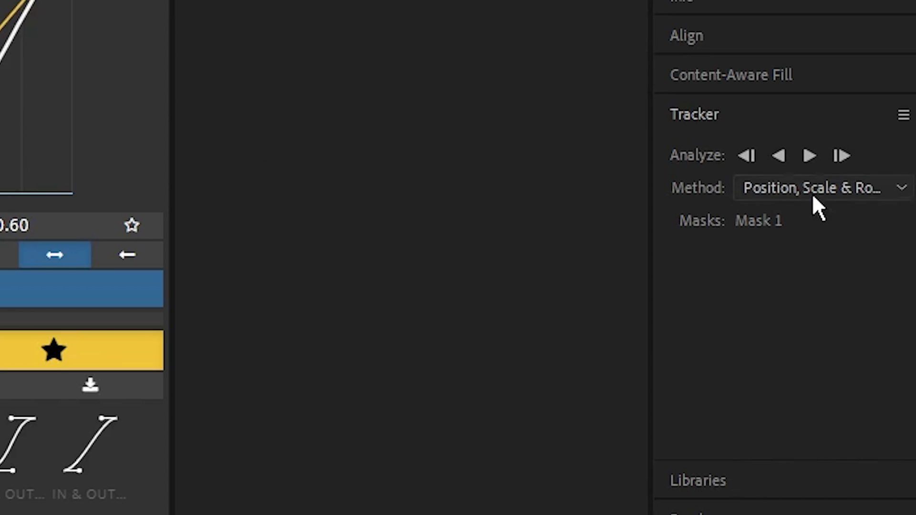
{"action": "left_click", "coordinate": [779, 156]}
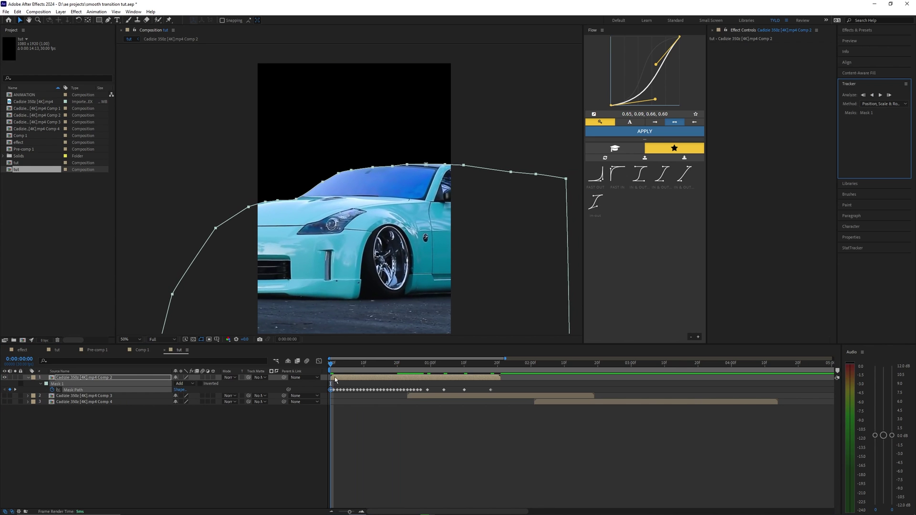
{"action": "left_click_drag", "start_coordinate": [332, 368], "coordinate": [442, 386]}
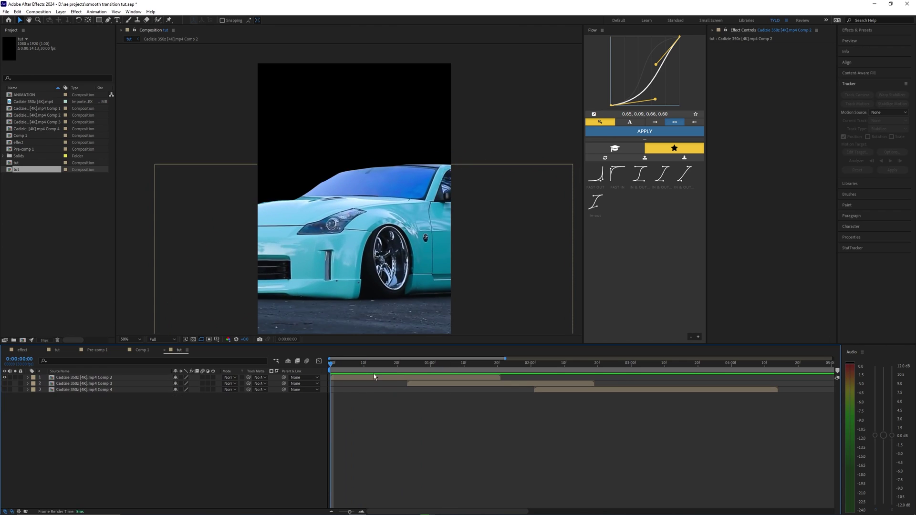
{"action": "key", "text": "space"}
{"action": "left_click_drag", "start_coordinate": [381, 372], "coordinate": [368, 372]}
Duplicate the masked Comp 2 layer and delete the mask from the lower copy
{"action": "left_click", "coordinate": [376, 378]}
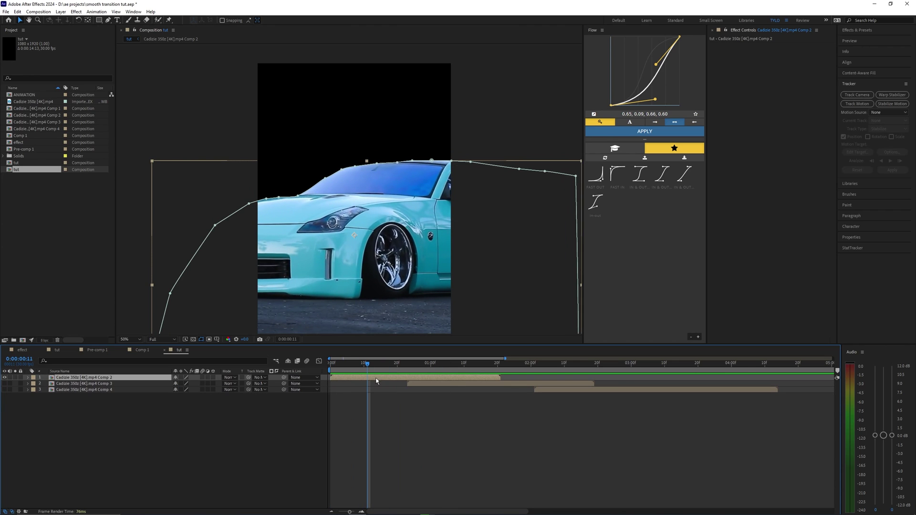
{"action": "key", "text": "ctrl+d"}
{"action": "left_click", "coordinate": [371, 382]}
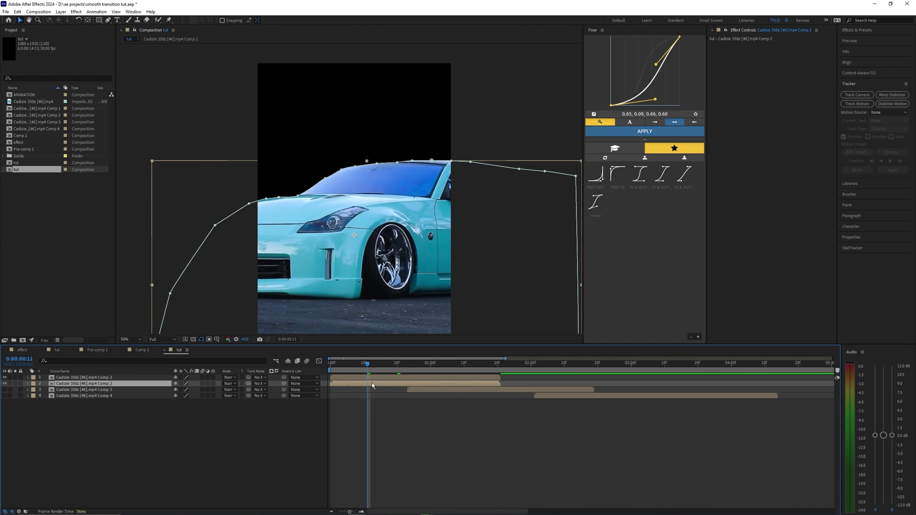
{"action": "key", "text": "m"}
{"action": "left_click", "coordinate": [69, 389]}
{"action": "key", "text": "Delete"}
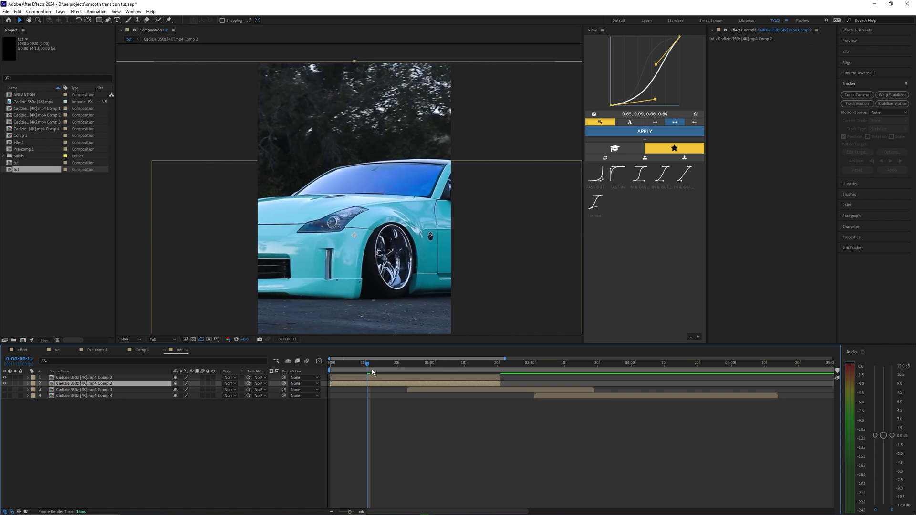
Add opacity keyframes to the lower Comp 2 layer at frame 25, with 100%, and at about 01:02
{"action": "left_click_drag", "start_coordinate": [372, 369], "coordinate": [415, 369]}
{"action": "key", "text": "t"}
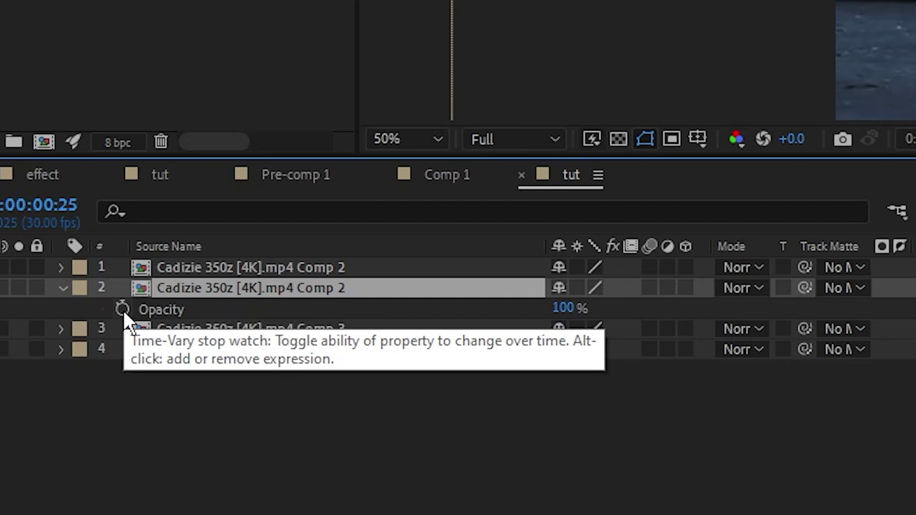
{"action": "left_click", "coordinate": [46, 389]}
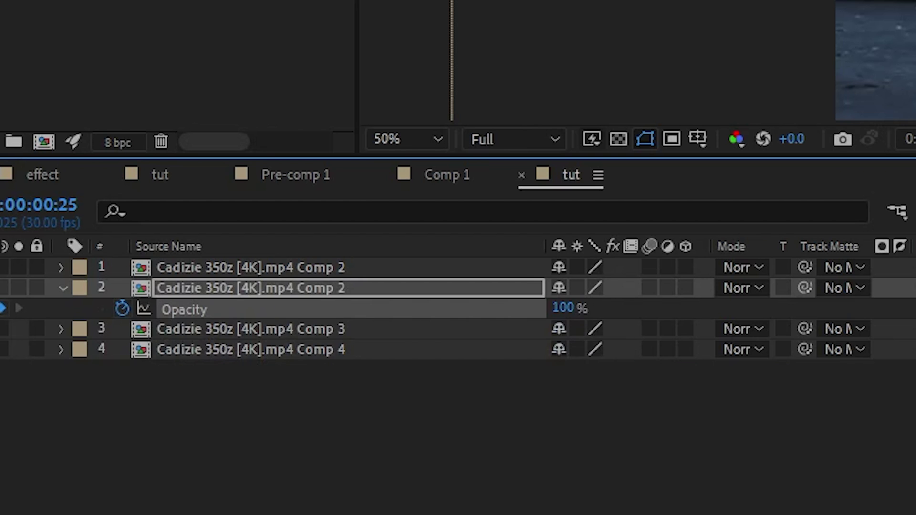
{"action": "left_click_drag", "start_coordinate": [278, 182], "coordinate": [359, 183]}
{"action": "key", "text": "F2"}
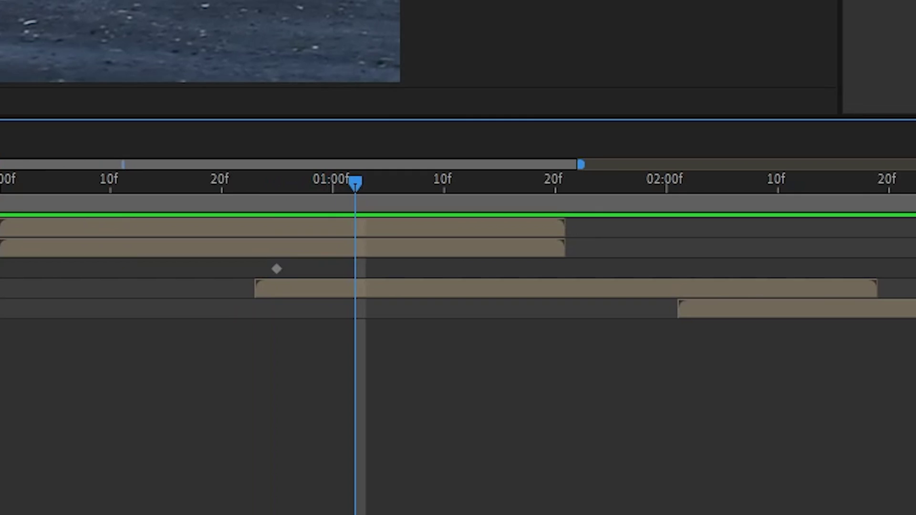
{"action": "left_click", "coordinate": [355, 268]}
{"action": "left_click", "coordinate": [270, 181]}
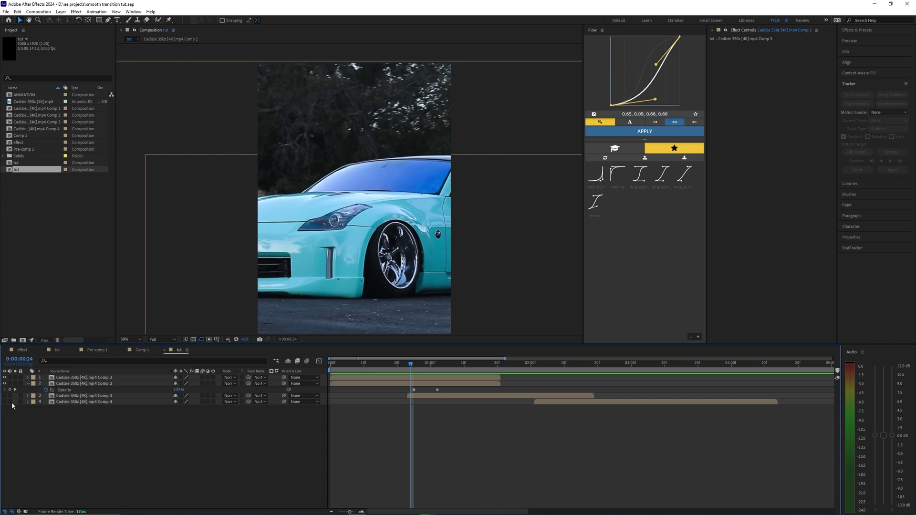
Turn the Comp 3 and Comp 4 layers visible again, check the fade between clips and return to the start of the timeline
{"action": "left_click_drag", "start_coordinate": [3, 397], "coordinate": [6, 404]}
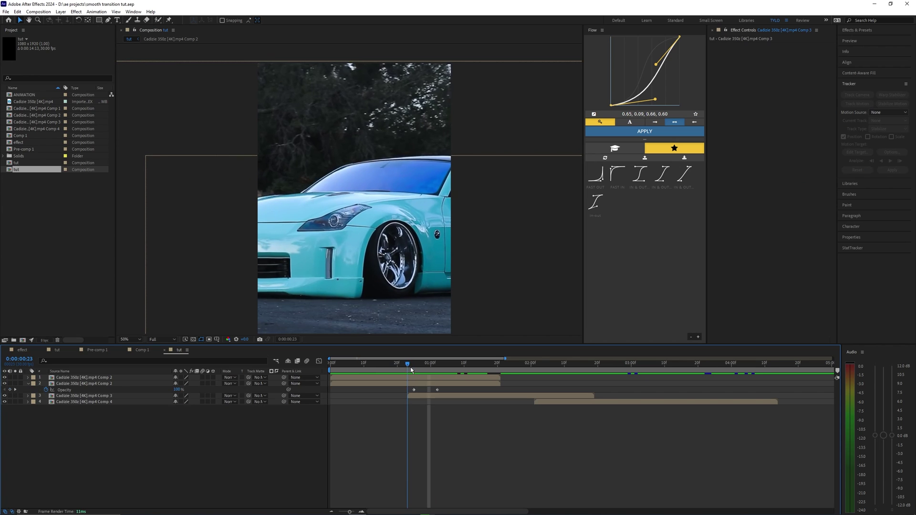
{"action": "left_click_drag", "start_coordinate": [410, 367], "coordinate": [437, 368]}
{"action": "key", "text": "Home"}
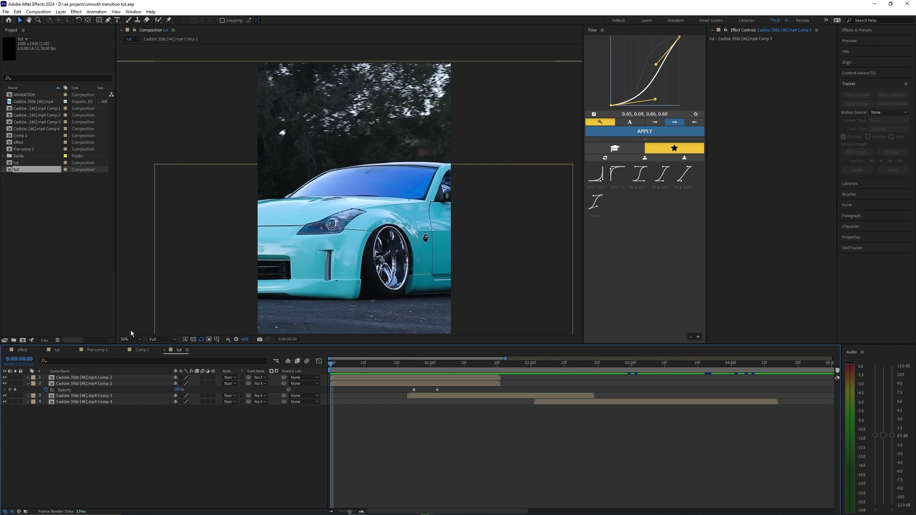
Create a two-node camera layer named Camera 1 with the 35mm preset
{"action": "left_click", "coordinate": [61, 11]}
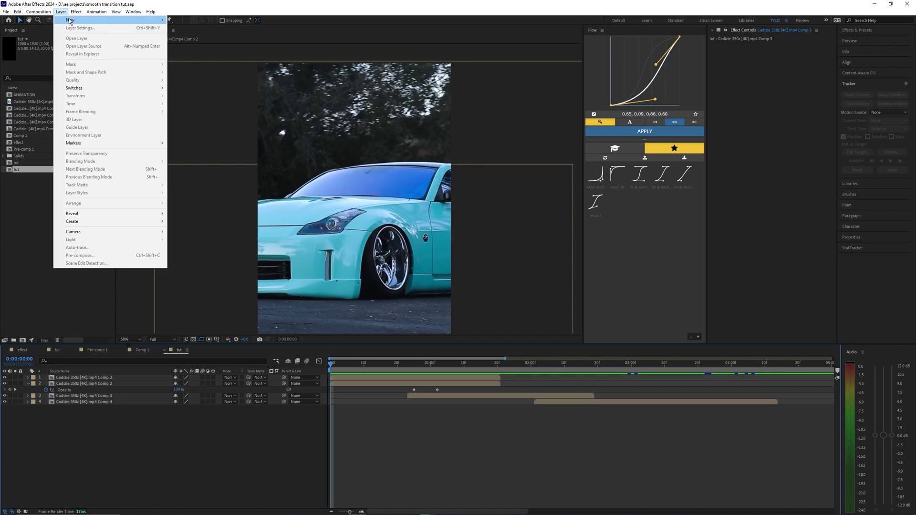
{"action": "mouse_move", "coordinate": [71, 20]}
{"action": "left_click", "coordinate": [246, 44]}
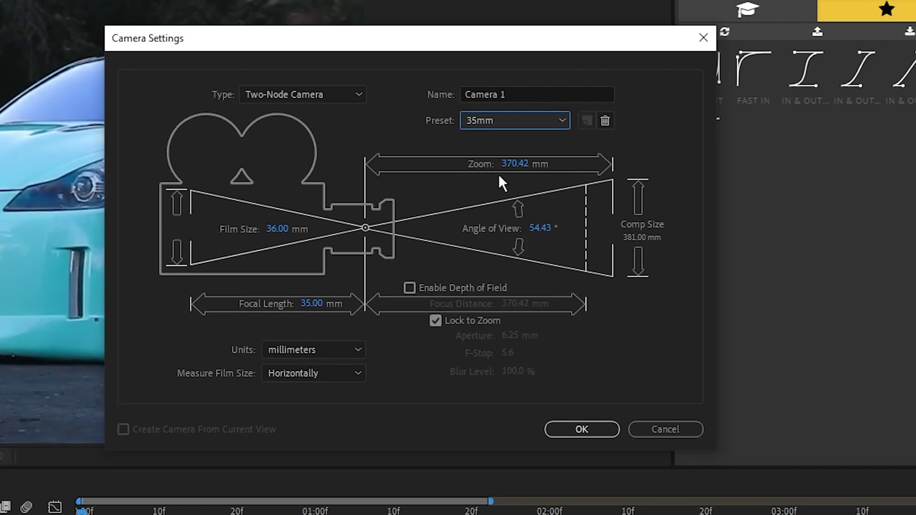
{"action": "left_click", "coordinate": [521, 194]}
{"action": "left_click", "coordinate": [521, 235]}
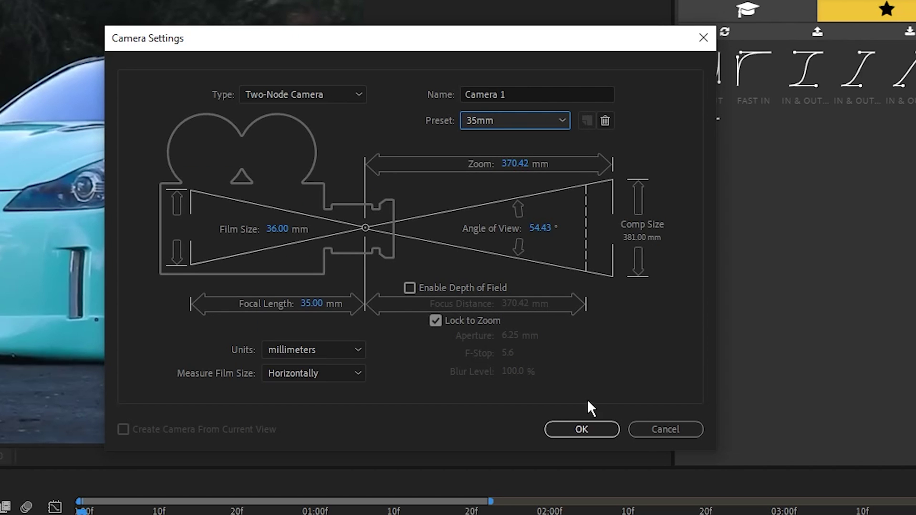
{"action": "left_click", "coordinate": [583, 430]}
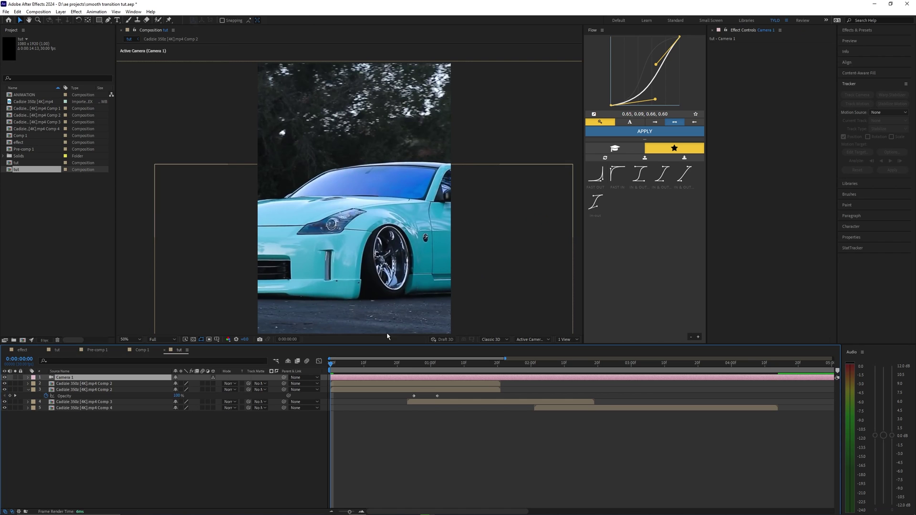
Add a null object as the parent of Camera 1 and make all four clip layers 3D
{"action": "left_click", "coordinate": [61, 11]}
{"action": "mouse_move", "coordinate": [70, 22]}
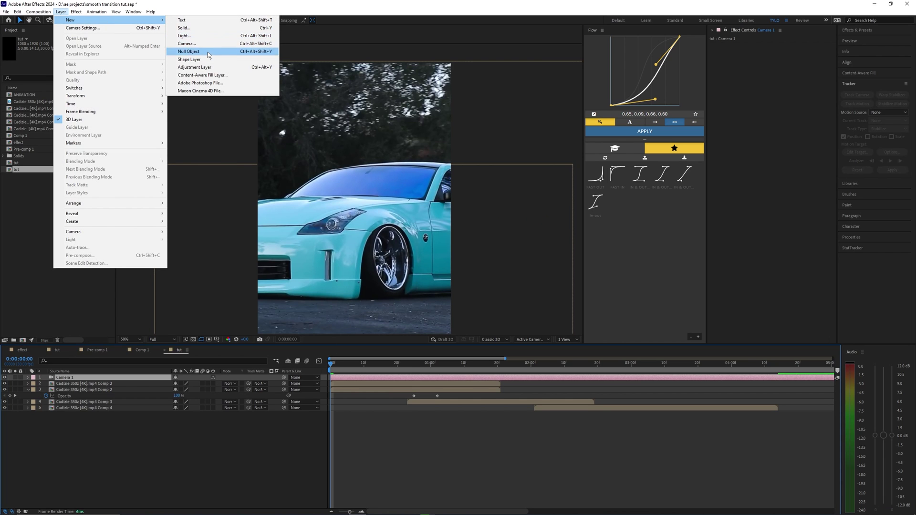
{"action": "left_click", "coordinate": [189, 51]}
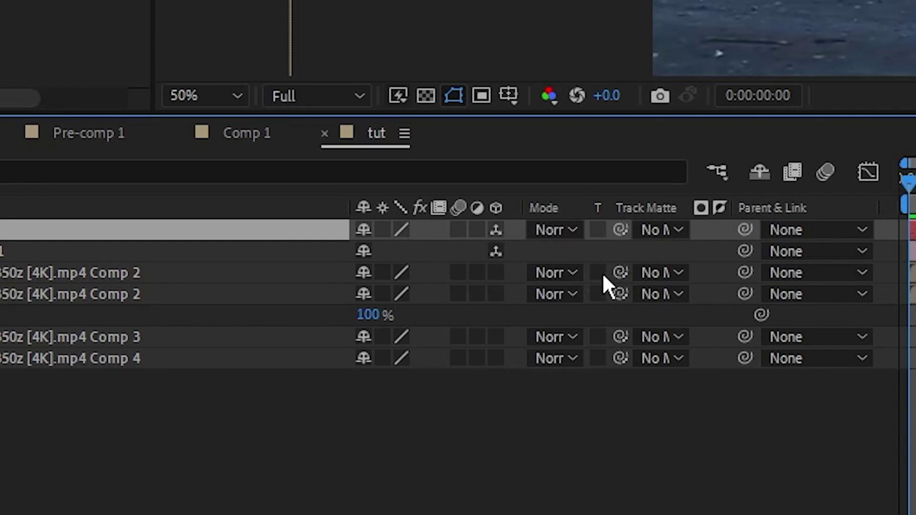
{"action": "left_click_drag", "start_coordinate": [745, 251], "coordinate": [160, 230]}
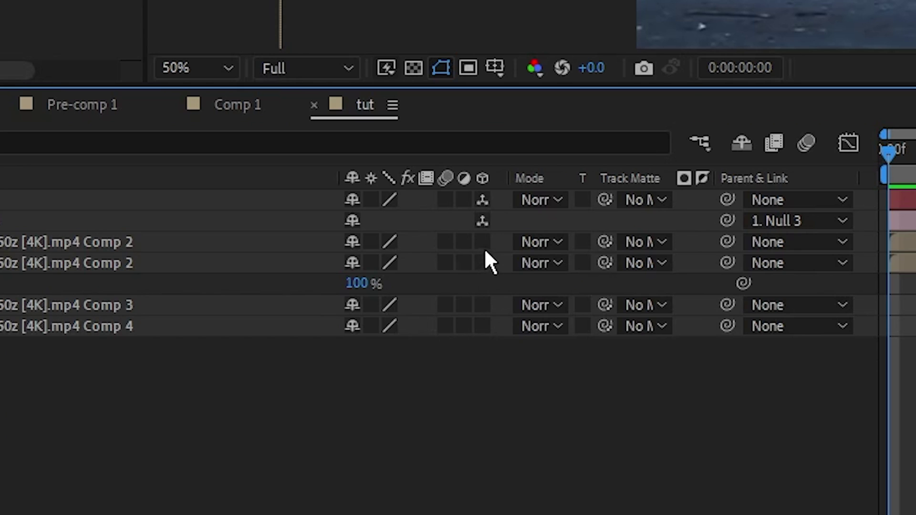
{"action": "left_click_drag", "start_coordinate": [742, 275], "coordinate": [740, 365]}
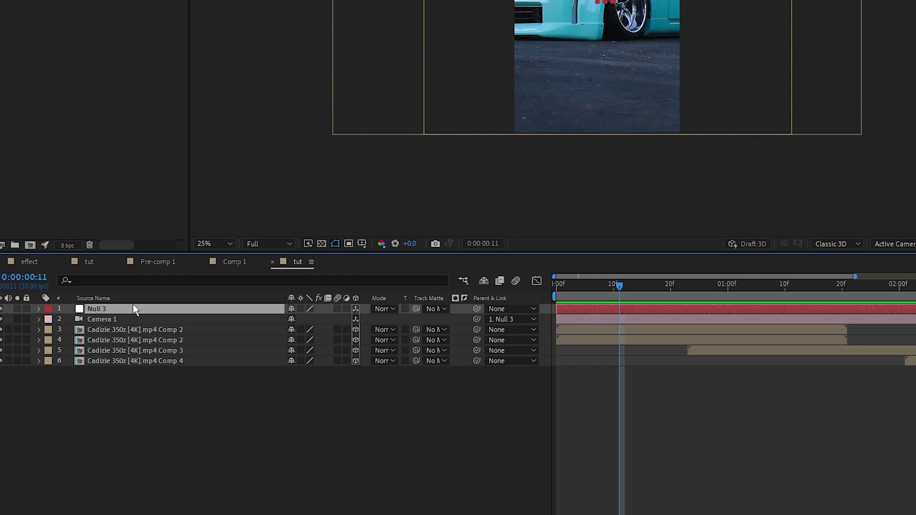
Add position keyframes to the null object at frame 20 and at 01:13
{"action": "key", "text": "p"}
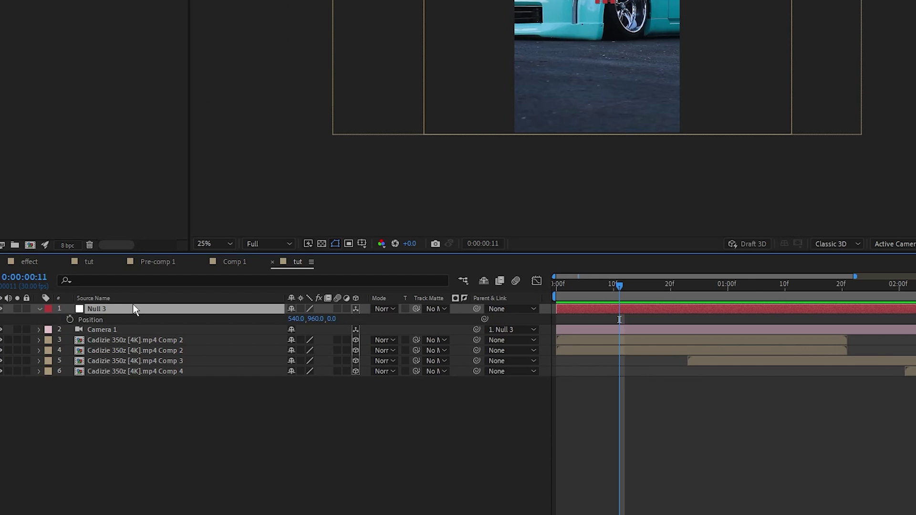
{"action": "left_click_drag", "start_coordinate": [621, 289], "coordinate": [670, 295]}
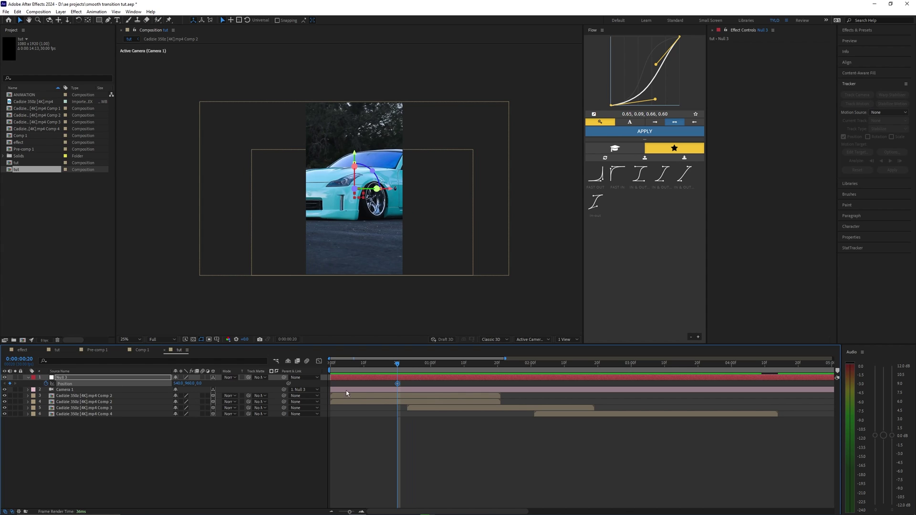
{"action": "left_click_drag", "start_coordinate": [406, 368], "coordinate": [475, 375]}
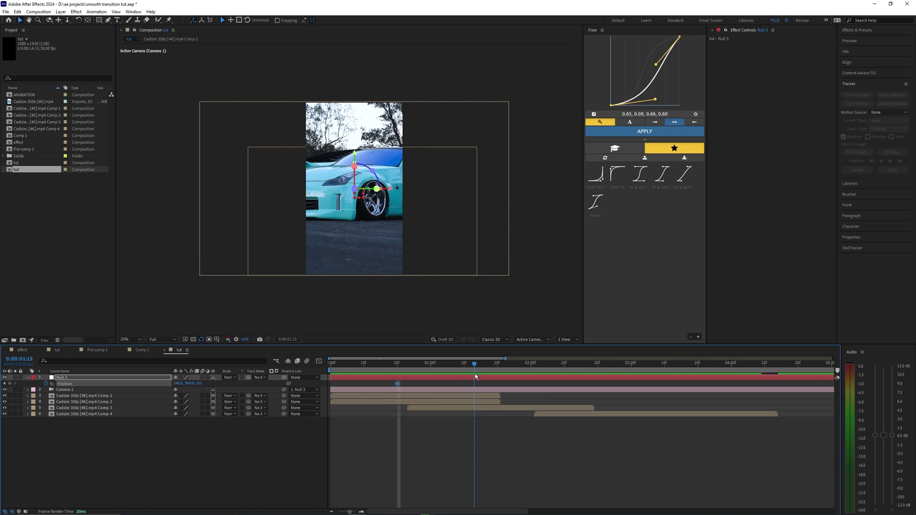
{"action": "left_click", "coordinate": [273, 376]}
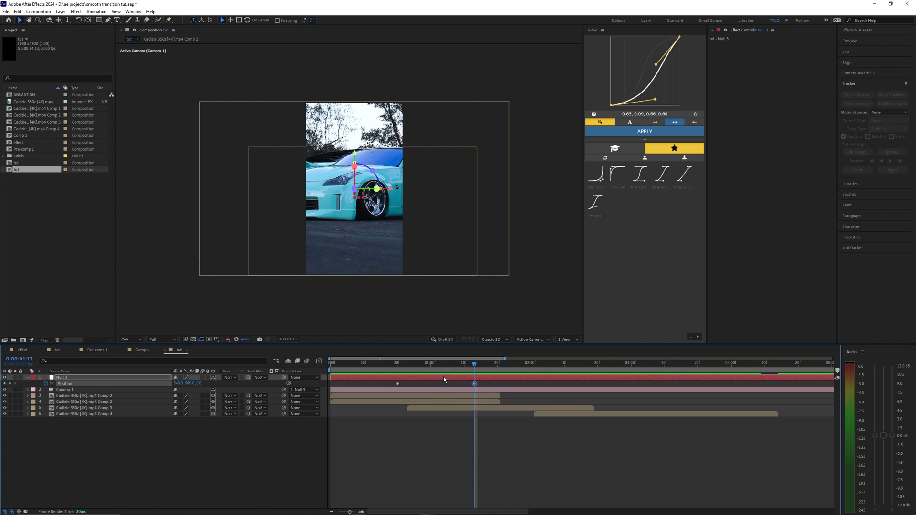
Set the null object's position at 01:13 to 540, 492, 606 to push the camera in and up
{"action": "left_click_drag", "start_coordinate": [200, 384], "coordinate": [190, 384]}
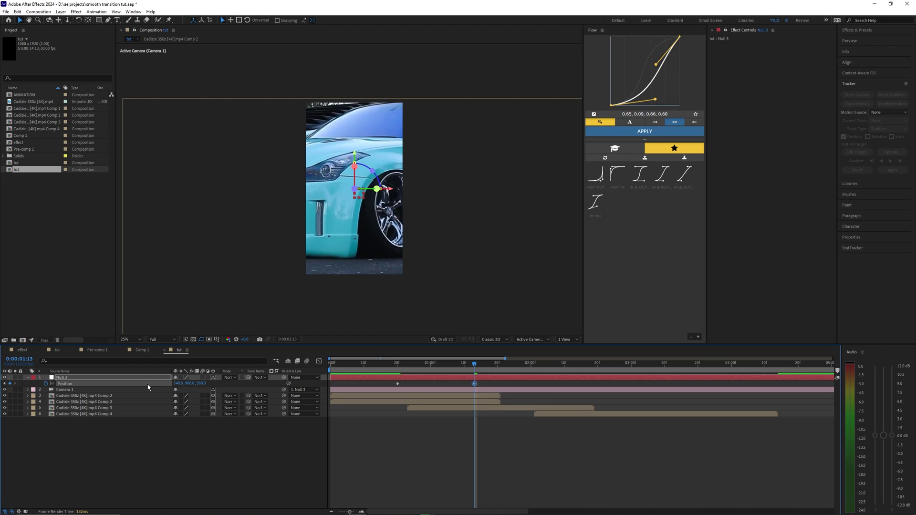
{"action": "left_click_drag", "start_coordinate": [195, 384], "coordinate": [50, 389]}
{"action": "key", "text": "ctrl+z"}
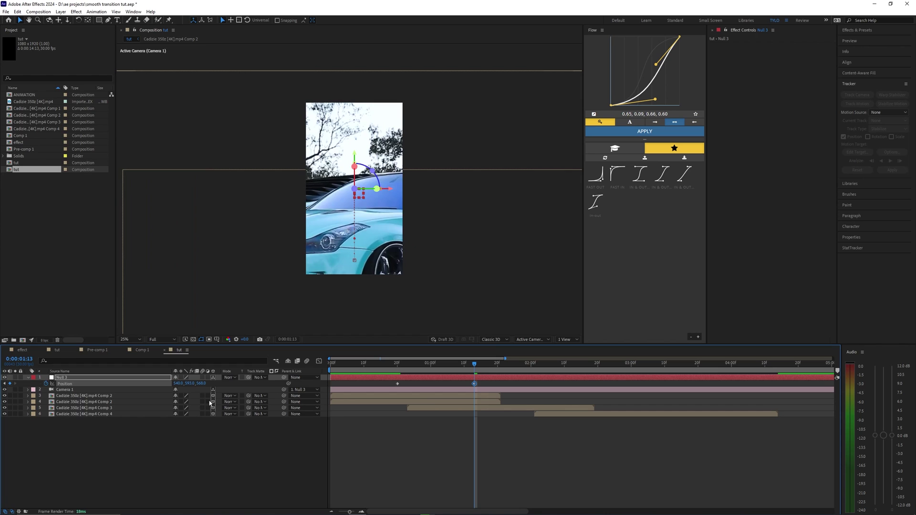
{"action": "left_click_drag", "start_coordinate": [192, 386], "coordinate": [118, 385]}
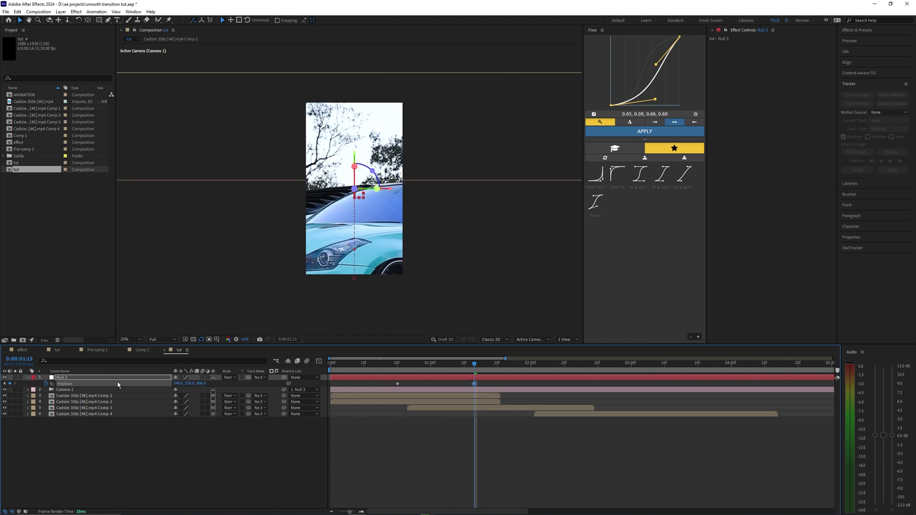
{"action": "left_click_drag", "start_coordinate": [199, 383], "coordinate": [168, 384]}
{"action": "left_click", "coordinate": [415, 408]}
{"action": "left_click", "coordinate": [403, 442]}
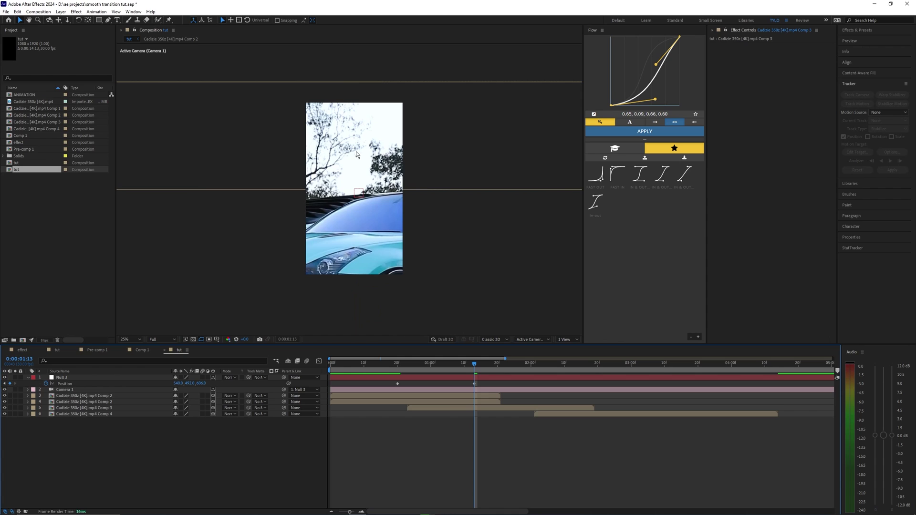
Show both the Scale and Position properties of the Comp 3 layer
{"action": "left_click", "coordinate": [137, 409]}
{"action": "key", "text": "s"}
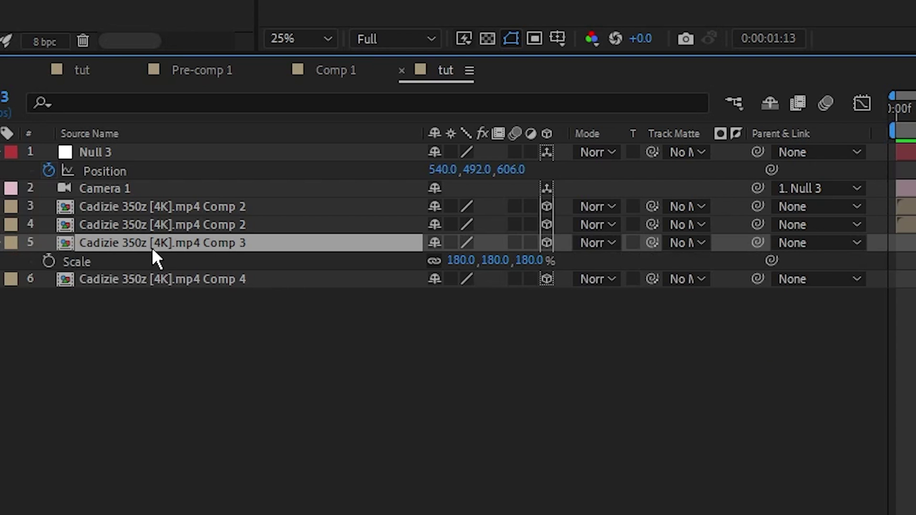
{"action": "key", "text": "shift+p"}
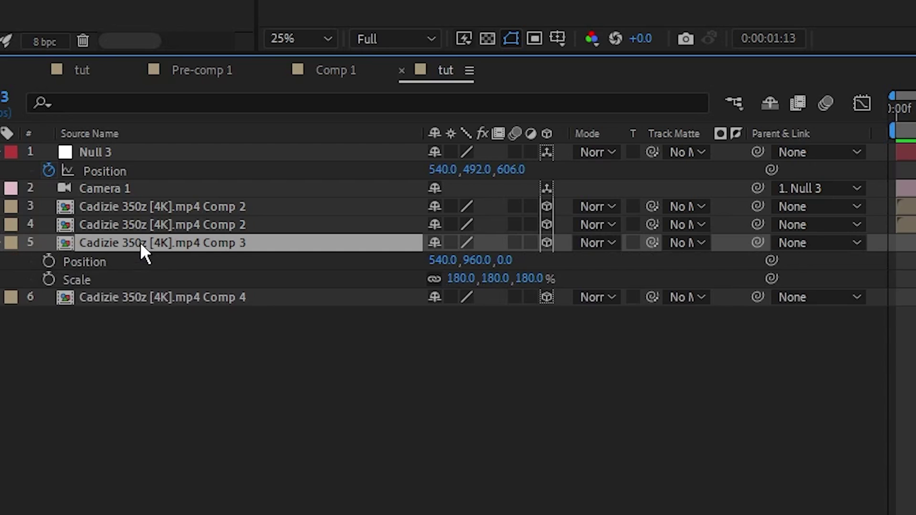
{"action": "left_click", "coordinate": [111, 279]}
{"action": "left_click", "coordinate": [112, 264], "text": "shift"}
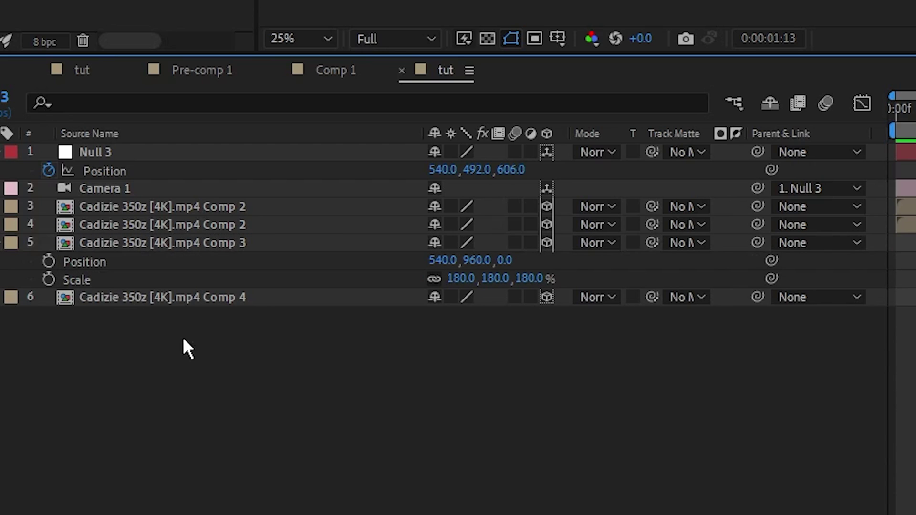
{"action": "left_click", "coordinate": [206, 279]}
{"action": "left_click", "coordinate": [214, 262]}
{"action": "left_click", "coordinate": [230, 279]}
{"action": "left_click", "coordinate": [563, 435]}
{"action": "left_click", "coordinate": [513, 284]}
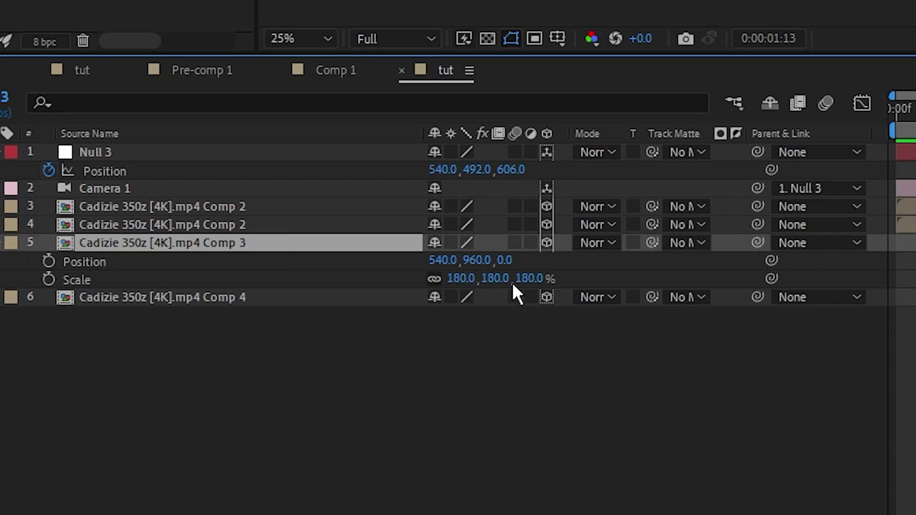
Scale the Comp 3 layer to 70%, raise it to a Y position of about 447 and save the project
{"action": "left_click_drag", "start_coordinate": [460, 277], "coordinate": [390, 279]}
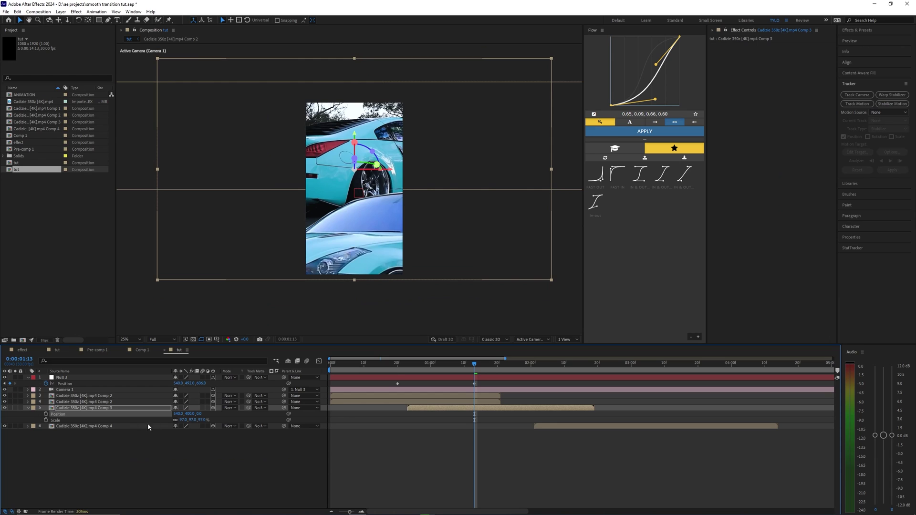
{"action": "left_click_drag", "start_coordinate": [184, 420], "coordinate": [177, 420]}
{"action": "mouse_move", "coordinate": [188, 413]}
{"action": "left_mouse_down"}
{"action": "mouse_move", "coordinate": [219, 412]}
{"action": "mouse_move", "coordinate": [184, 421]}
{"action": "mouse_move", "coordinate": [161, 414]}
{"action": "mouse_move", "coordinate": [173, 413]}
{"action": "left_mouse_up"}
{"action": "left_click", "coordinate": [452, 445]}
{"action": "left_click", "coordinate": [441, 383]}
{"action": "key", "text": "ctrl+s"}
Draw a closed Pen tool mask around the car on the Comp 3 layer at 01:29, following the roofline
{"action": "left_click_drag", "start_coordinate": [418, 370], "coordinate": [528, 366]}
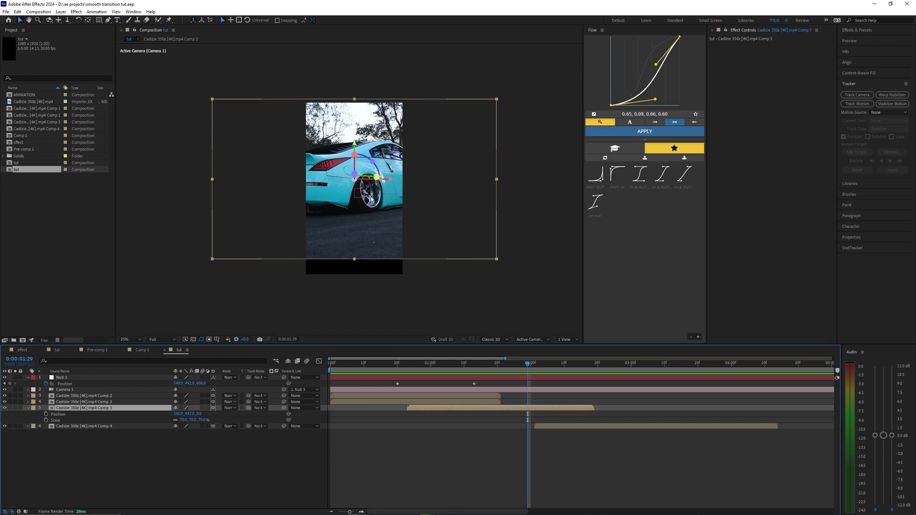
{"action": "left_click", "coordinate": [109, 21]}
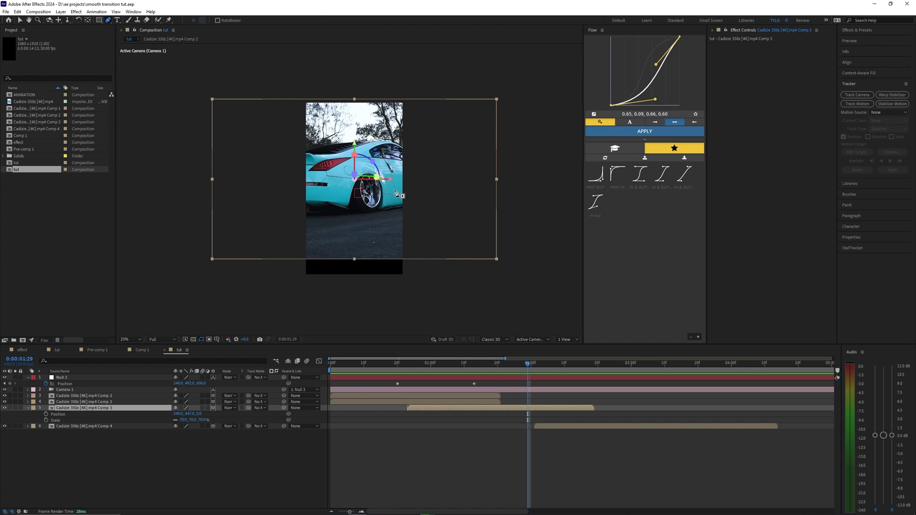
{"action": "scroll", "coordinate": [396, 194], "scroll_direction": "up", "scroll_amount": 2}
{"action": "left_click_drag", "start_coordinate": [396, 194], "coordinate": [471, 260]}
{"action": "left_click", "coordinate": [317, 191]}
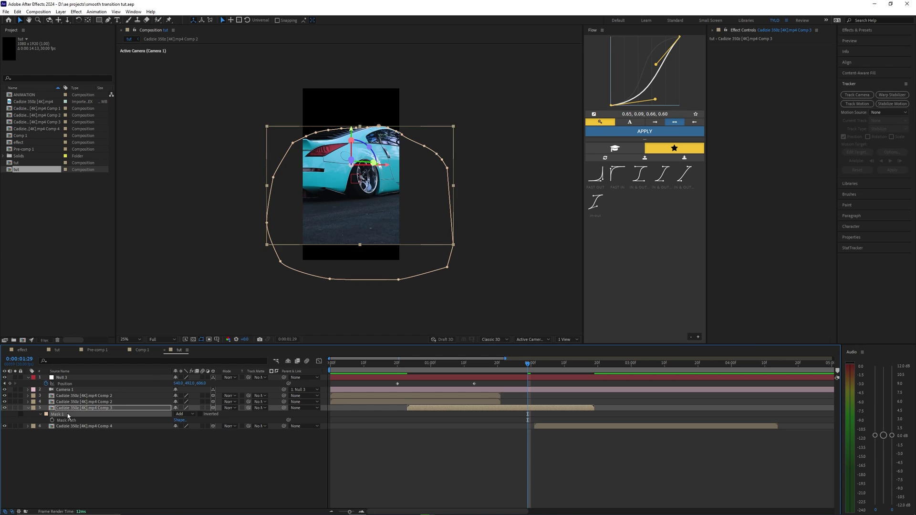
Track the Comp 3 layer's Mask 1 forward from 01:29 and check how it follows the car
{"action": "left_click", "coordinate": [78, 419]}
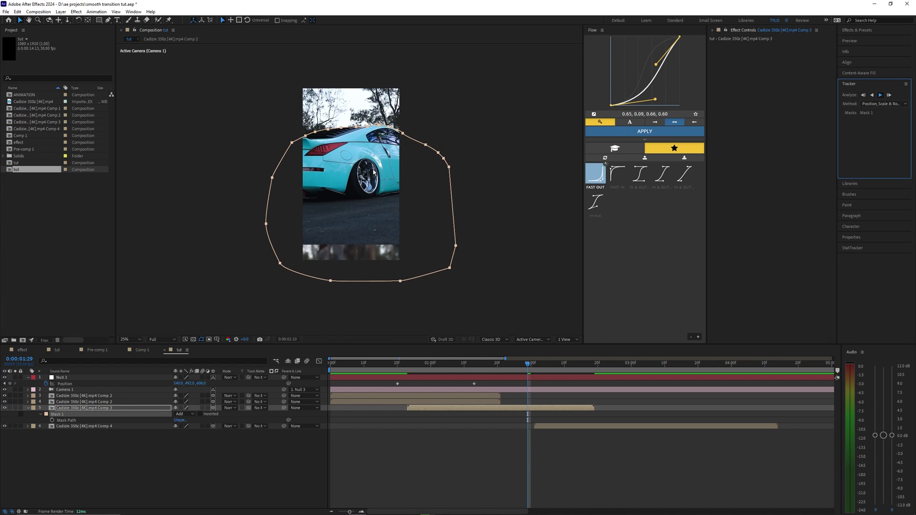
{"action": "scroll", "coordinate": [462, 183], "scroll_direction": "up", "scroll_amount": 1}
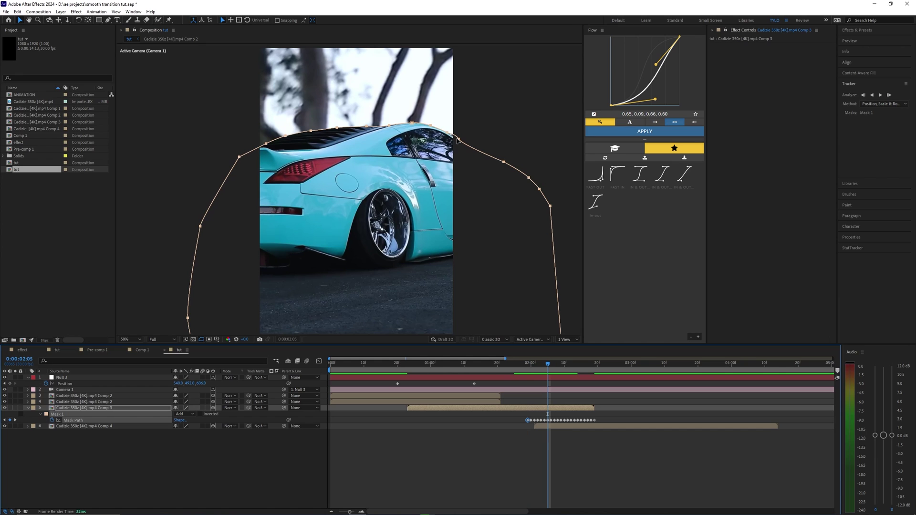
{"action": "left_click_drag", "start_coordinate": [549, 363], "coordinate": [527, 364]}
Track the Comp 3 layer's Mask 1 backward from 01:29 to the start of the layer and review the result
{"action": "left_click", "coordinate": [527, 415]}
{"action": "left_click", "coordinate": [527, 420]}
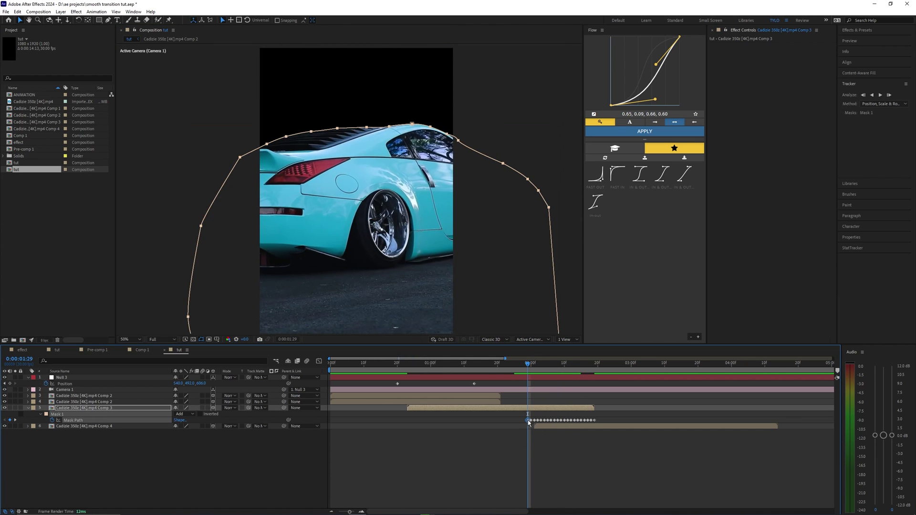
{"action": "left_click", "coordinate": [872, 95]}
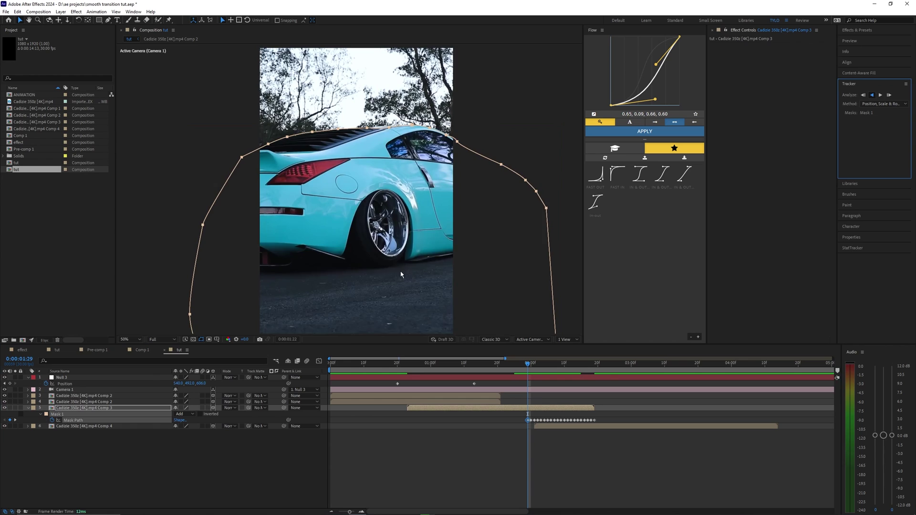
{"action": "left_click_drag", "start_coordinate": [431, 384], "coordinate": [503, 380]}
Duplicate the masked Comp 3 layer and delete Mask 1 from the lower copy
{"action": "left_click", "coordinate": [507, 407]}
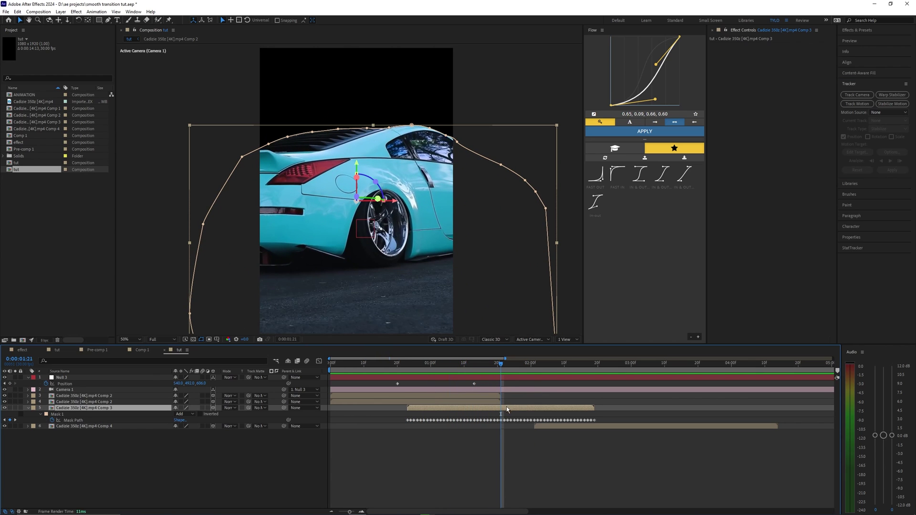
{"action": "key", "text": "ctrl+d"}
{"action": "left_click", "coordinate": [471, 415]}
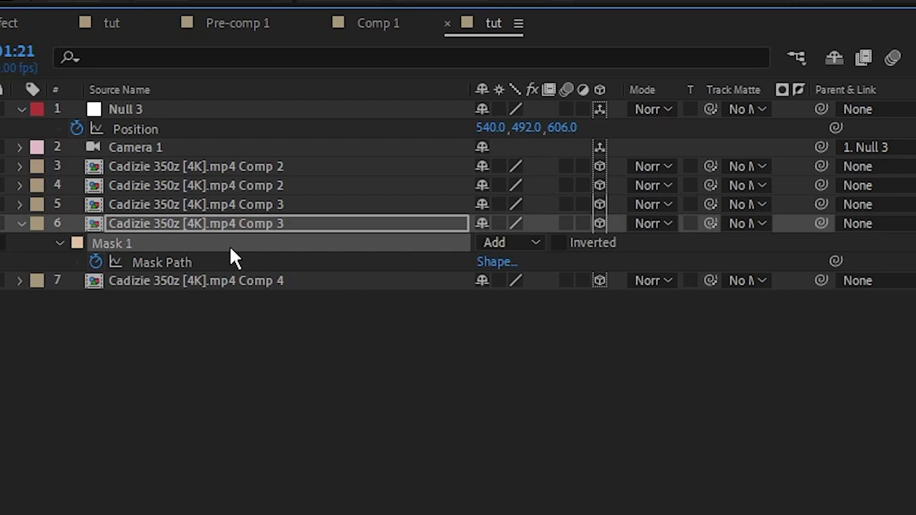
Keyframe the lower Comp 3 layer's Opacity from 100% at 01:20 to 0% at 01:29
{"action": "key", "text": "t"}
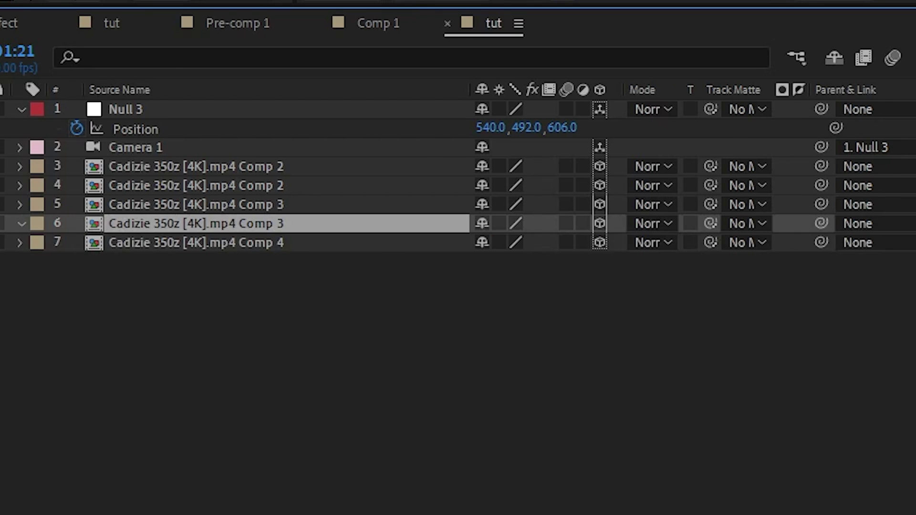
{"action": "left_click", "coordinate": [48, 280]}
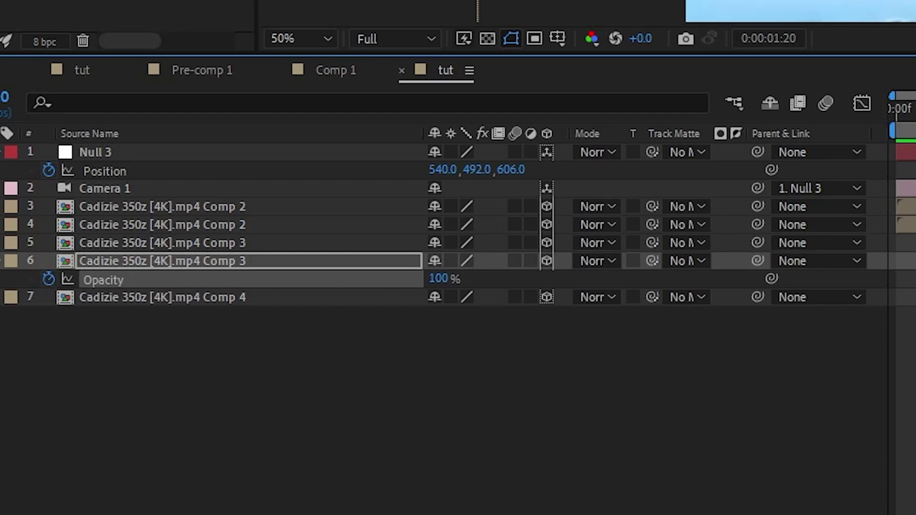
{"action": "left_click_drag", "start_coordinate": [368, 185], "coordinate": [446, 185]}
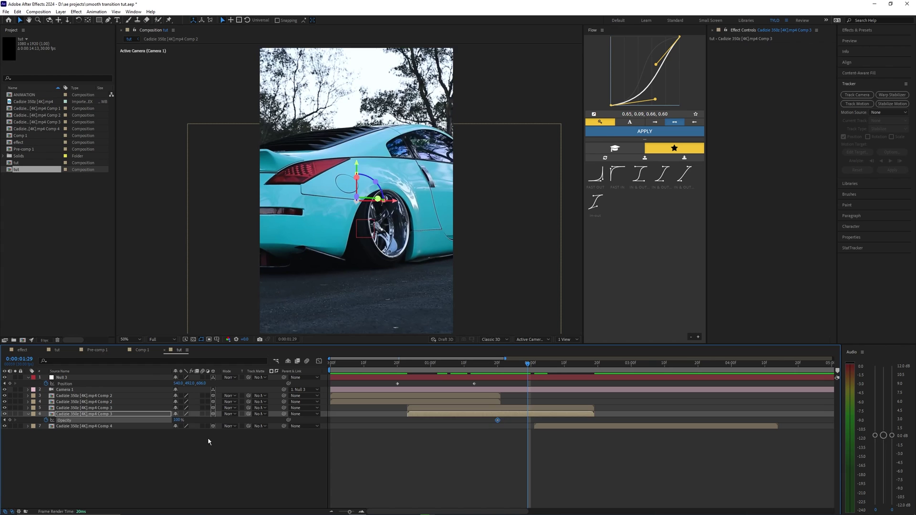
{"action": "left_click", "coordinate": [208, 441]}
{"action": "left_click_drag", "start_coordinate": [177, 420], "coordinate": [86, 424]}
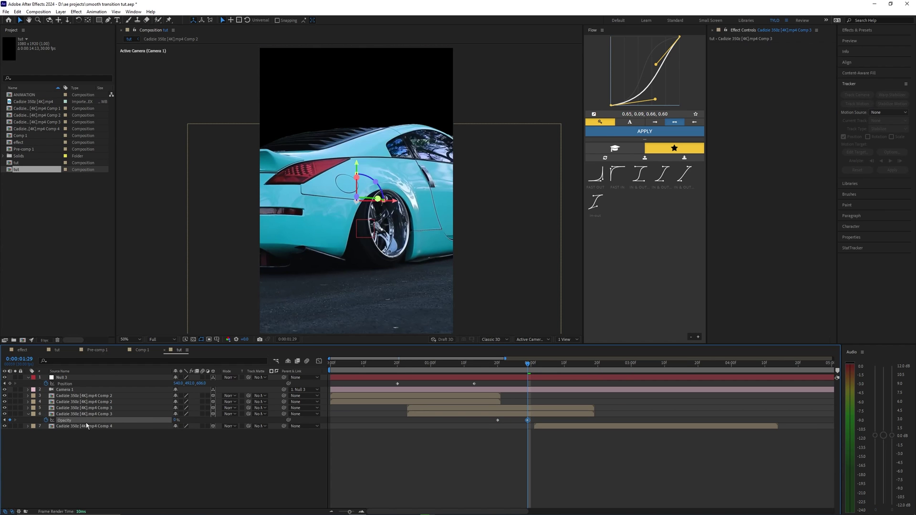
Preview the background fade and shift the lower Comp 3 layer's Opacity keyframes to about 01:19 and 01:27
{"action": "left_click", "coordinate": [496, 442]}
{"action": "left_click", "coordinate": [444, 364]}
{"action": "key", "text": "space"}
{"action": "key", "text": "space"}
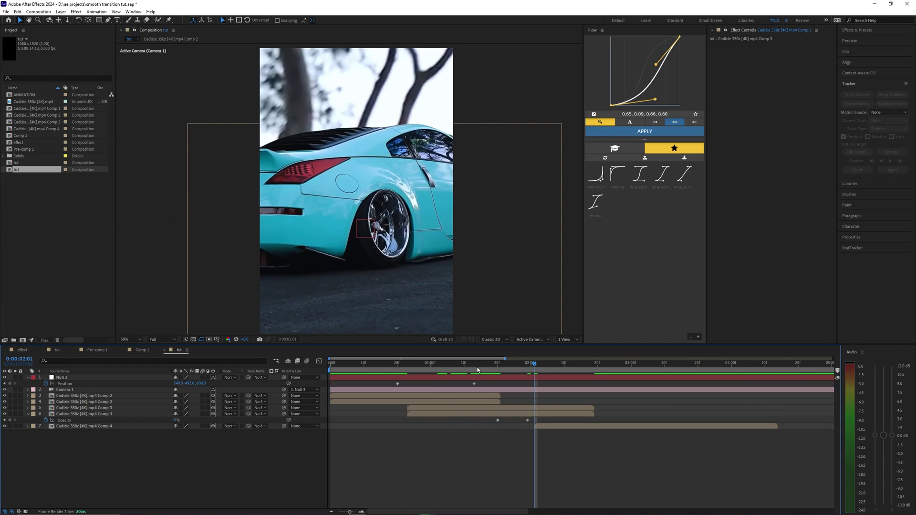
{"action": "left_click", "coordinate": [498, 365]}
{"action": "left_click_drag", "start_coordinate": [527, 420], "coordinate": [524, 420]}
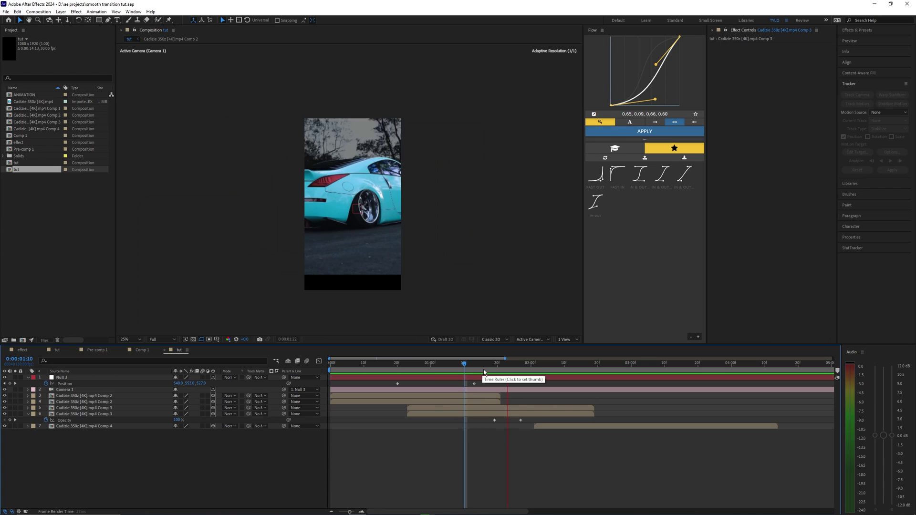
{"action": "key", "text": "space"}
{"action": "left_click_drag", "start_coordinate": [502, 369], "coordinate": [521, 369]}
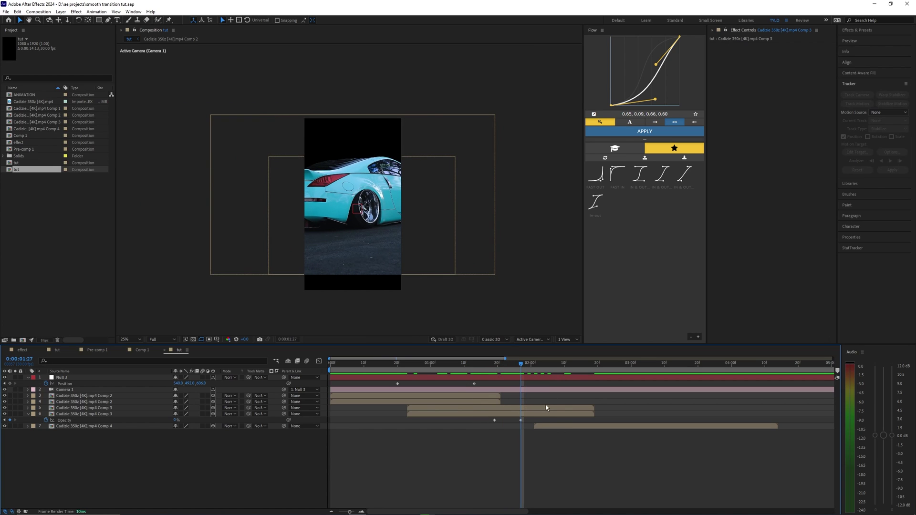
Slide the Comp 4 layer to start at about 01:14, and set its Scale to 31% and Position to 540, 216, 0
{"action": "left_click", "coordinate": [539, 425]}
{"action": "left_click_drag", "start_coordinate": [540, 428], "coordinate": [486, 427]}
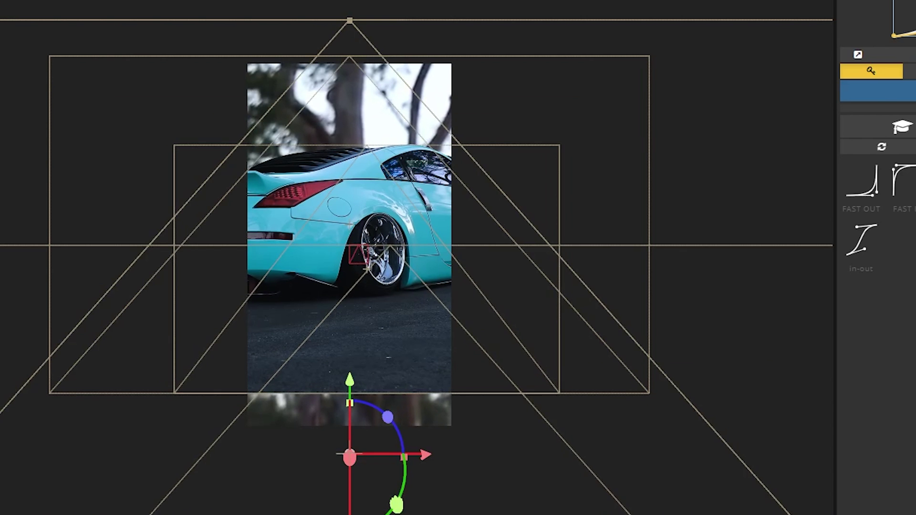
{"action": "left_click_drag", "start_coordinate": [493, 364], "coordinate": [535, 375]}
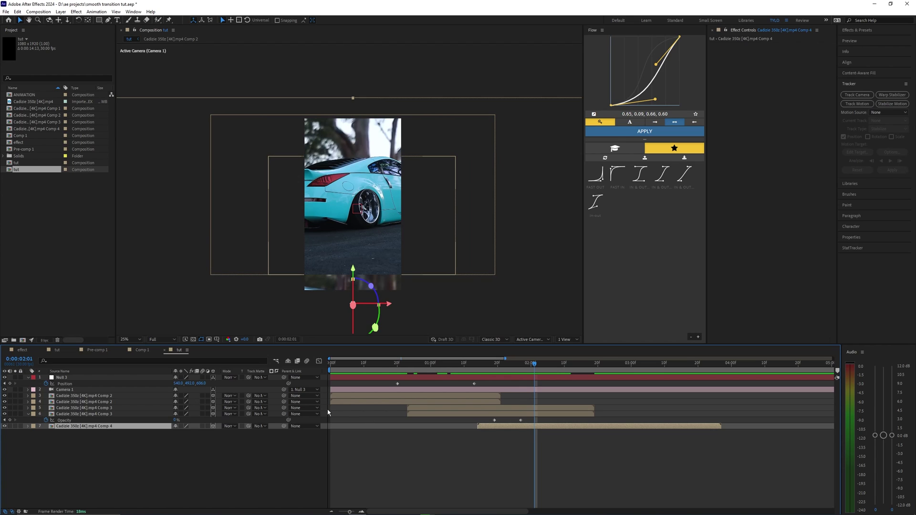
{"action": "key", "text": "s"}
{"action": "key", "text": "shift+p"}
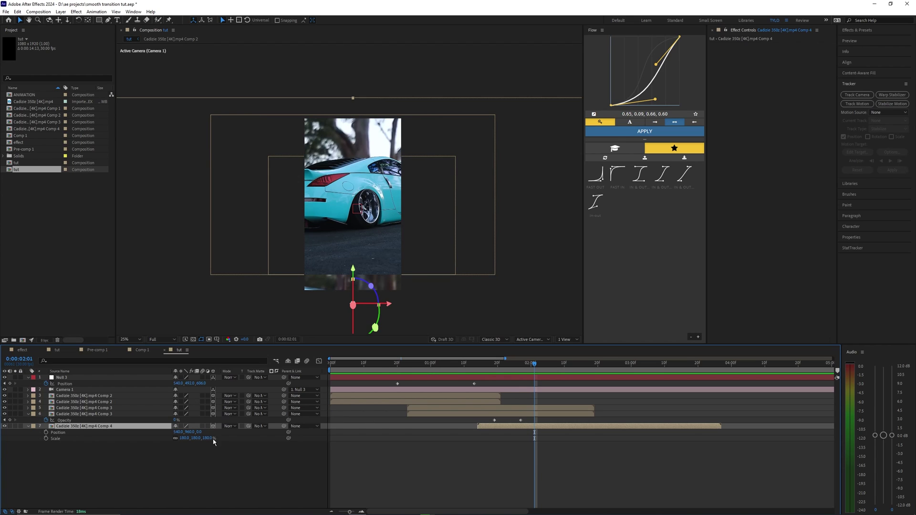
{"action": "left_click_drag", "start_coordinate": [186, 441], "coordinate": [150, 432]}
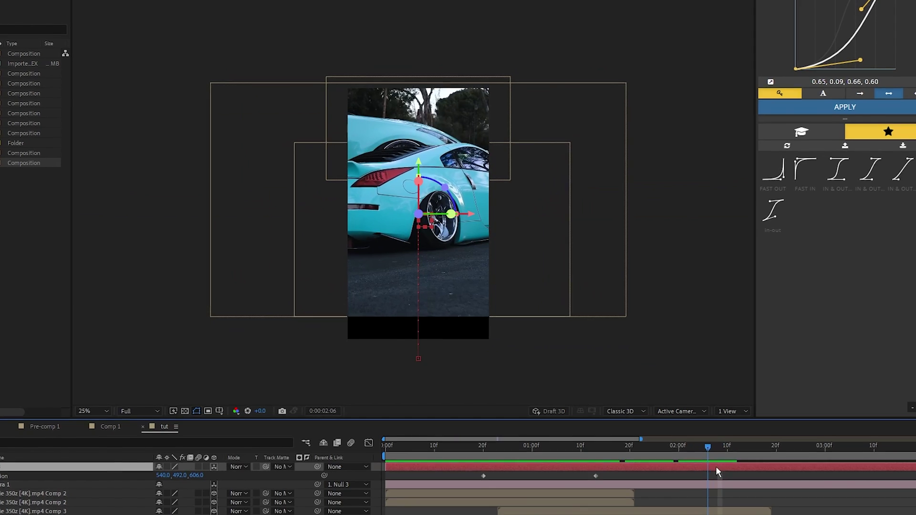
Keyframe Null 3's Position at 02:12, moving the camera up, forward and sideways toward the Comp 4 car
{"action": "mouse_move", "coordinate": [554, 375]}
{"action": "left_mouse_down"}
{"action": "mouse_move", "coordinate": [582, 378]}
{"action": "mouse_move", "coordinate": [566, 379]}
{"action": "left_mouse_up"}
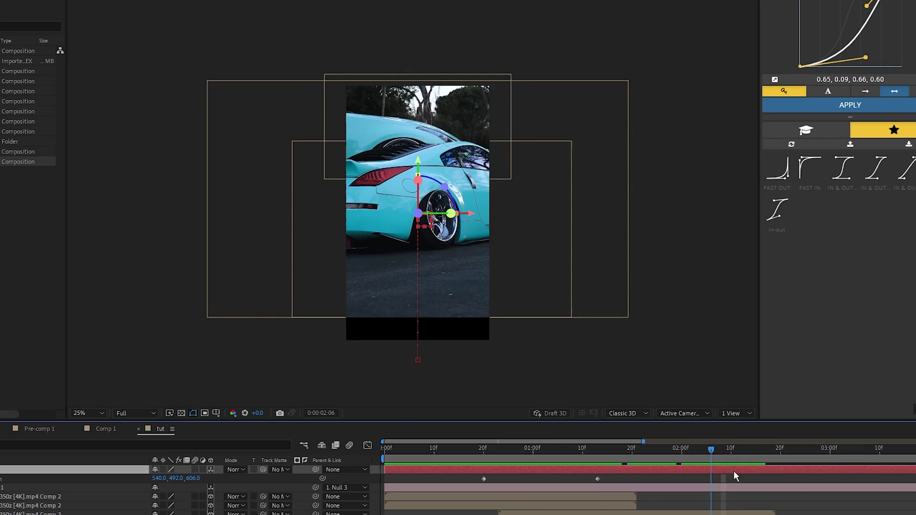
{"action": "left_click_drag", "start_coordinate": [734, 471], "coordinate": [722, 471]}
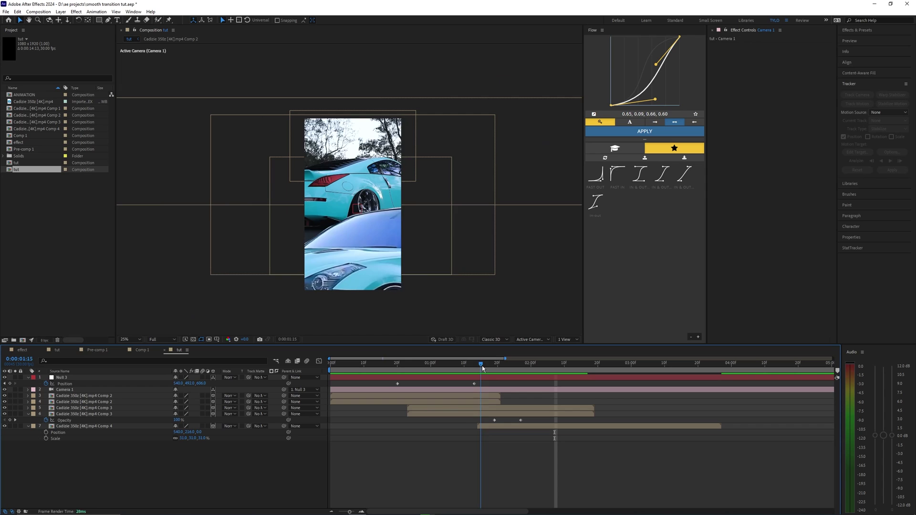
{"action": "left_click_drag", "start_coordinate": [611, 457], "coordinate": [647, 466]}
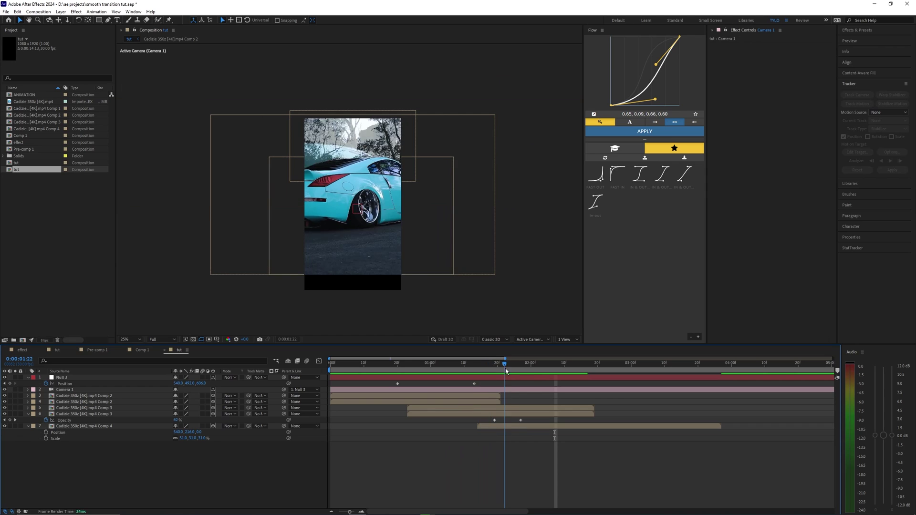
{"action": "left_click_drag", "start_coordinate": [506, 368], "coordinate": [572, 371]}
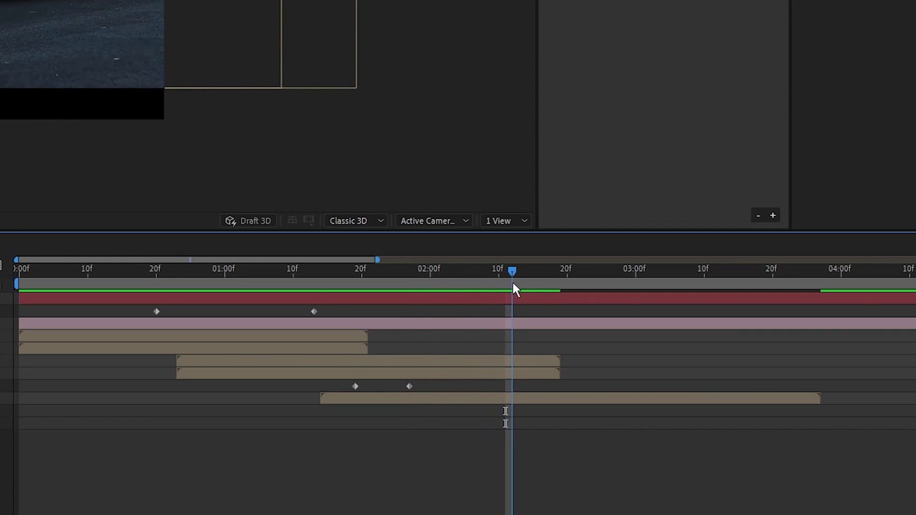
{"action": "left_click", "coordinate": [520, 299]}
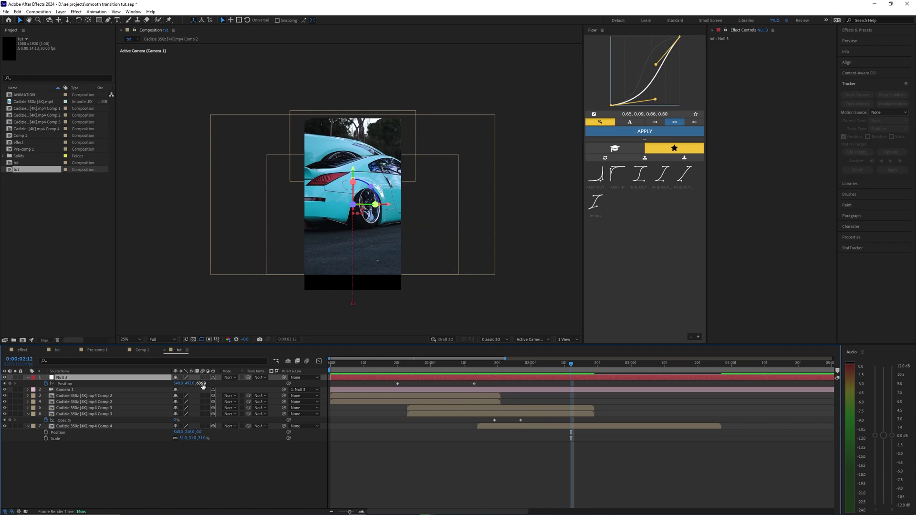
{"action": "left_click_drag", "start_coordinate": [202, 386], "coordinate": [120, 381]}
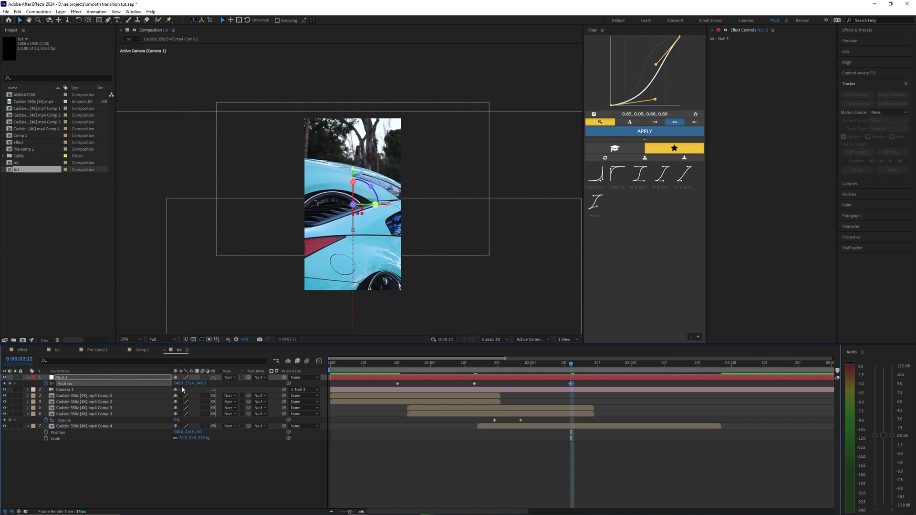
{"action": "left_click_drag", "start_coordinate": [180, 384], "coordinate": [214, 383]}
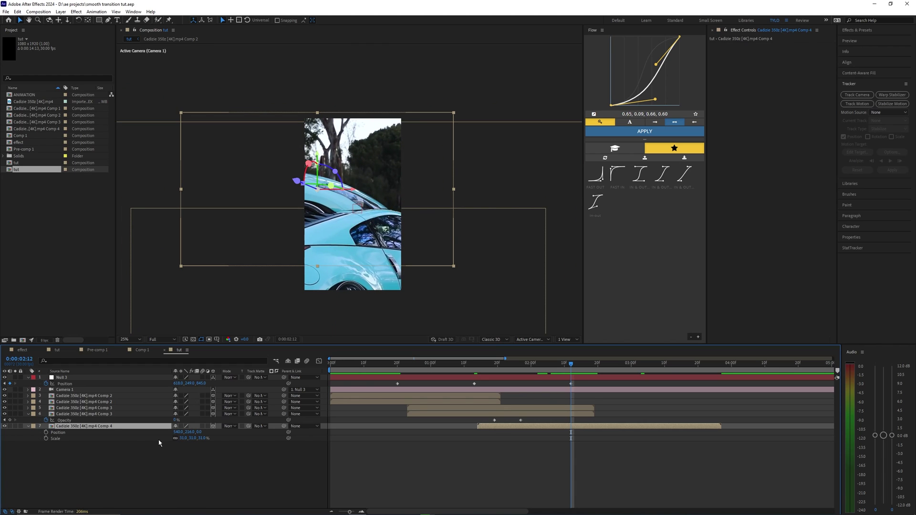
Scale the Comp 4 layer to 22% and reposition it to 600.1, 172.3, 0 behind the Comp 3 car
{"action": "left_click_drag", "start_coordinate": [186, 441], "coordinate": [182, 441]}
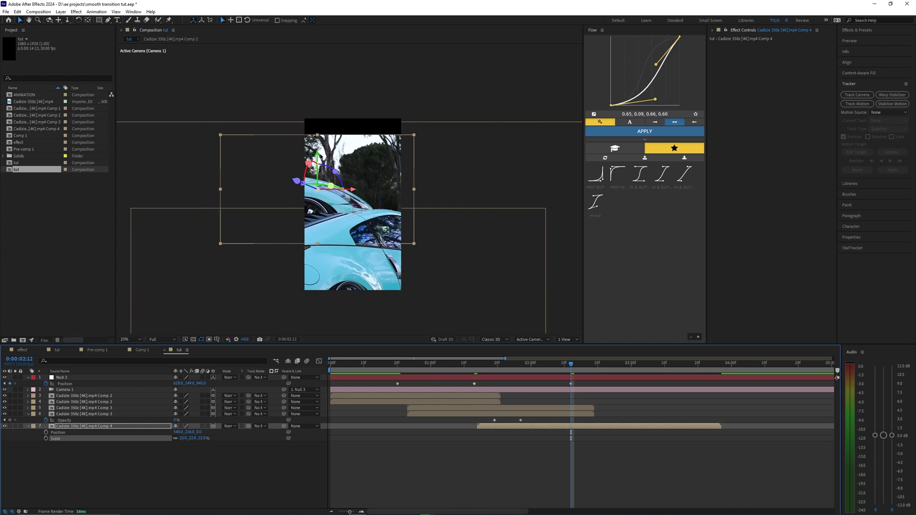
{"action": "left_click_drag", "start_coordinate": [321, 157], "coordinate": [321, 141]}
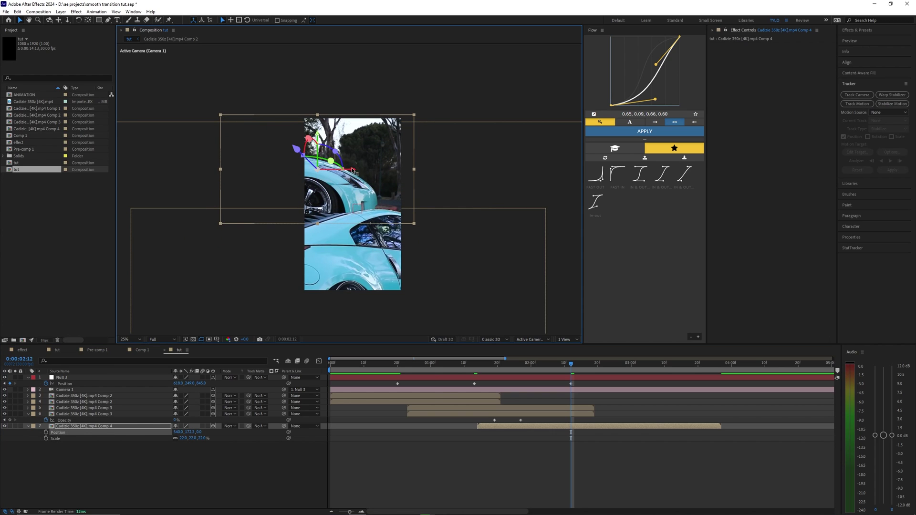
{"action": "left_click_drag", "start_coordinate": [353, 170], "coordinate": [381, 169]}
{"action": "left_click", "coordinate": [550, 433]}
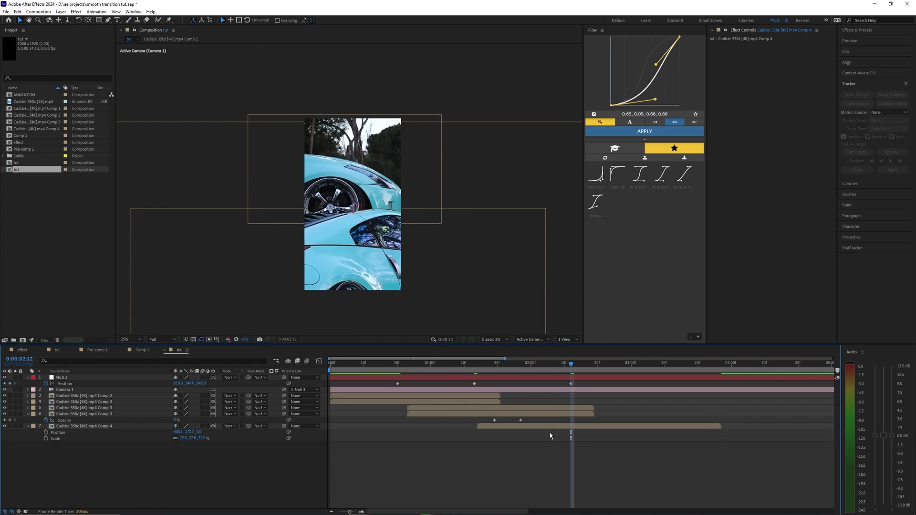
Refine Null 3's Position at 02:12 to move closer to the Comp 4 car, and preview the camera move
{"action": "left_click", "coordinate": [578, 378]}
{"action": "left_click_drag", "start_coordinate": [194, 385], "coordinate": [155, 384]}
{"action": "left_click_drag", "start_coordinate": [180, 384], "coordinate": [195, 385]}
{"action": "left_click_drag", "start_coordinate": [488, 370], "coordinate": [520, 367]}
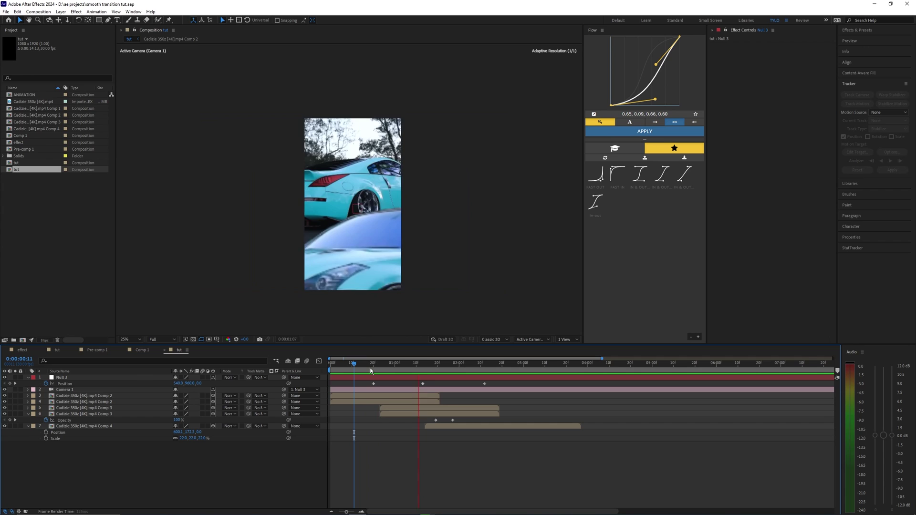
{"action": "key", "text": "space"}
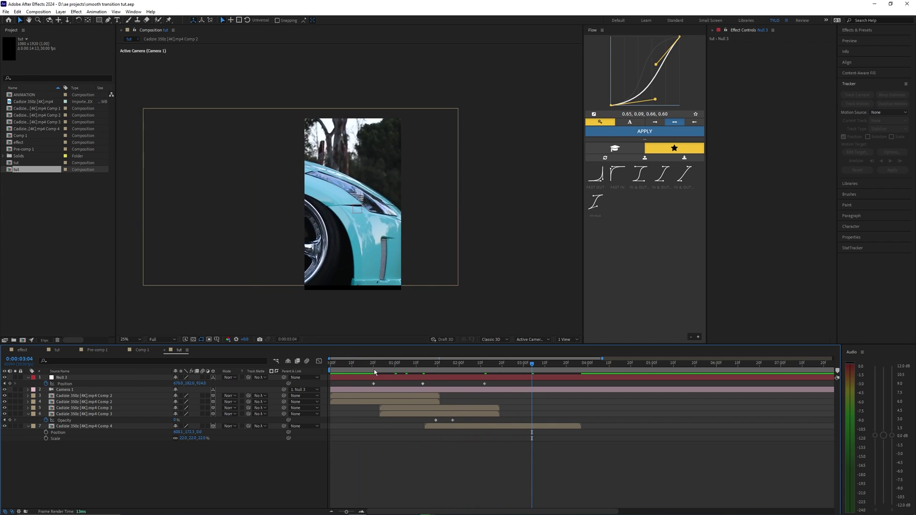
Reveal Null 3's rotation properties with the playhead on its first Position keyframe at 00:20
{"action": "mouse_move", "coordinate": [375, 371]}
{"action": "left_mouse_down"}
{"action": "mouse_move", "coordinate": [450, 375]}
{"action": "mouse_move", "coordinate": [376, 374]}
{"action": "left_mouse_up"}
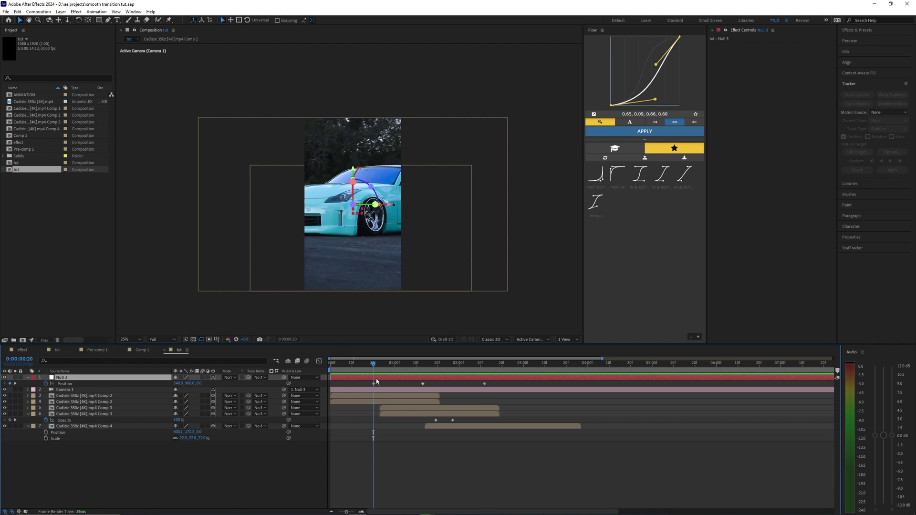
{"action": "key", "text": "shift+r"}
{"action": "left_click", "coordinate": [390, 389]}
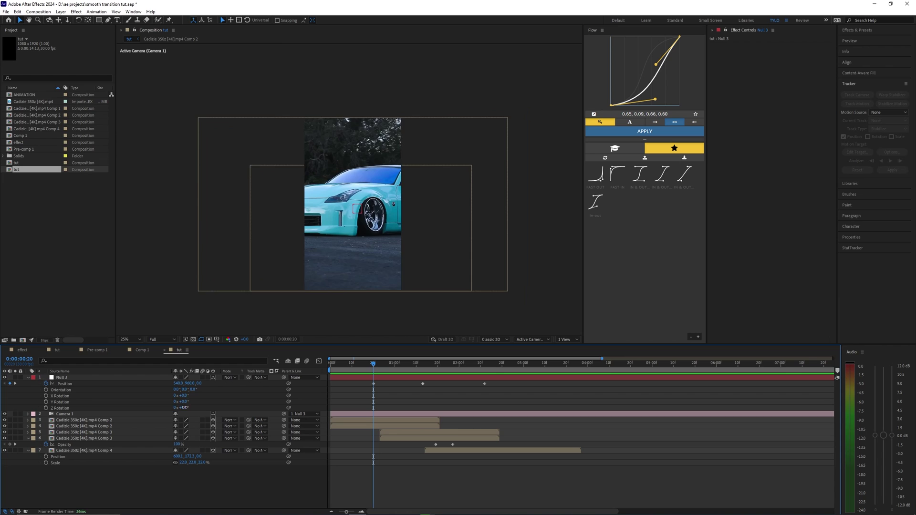
{"action": "mouse_move", "coordinate": [185, 408]}
{"action": "left_mouse_down"}
{"action": "mouse_move", "coordinate": [196, 408]}
{"action": "mouse_move", "coordinate": [181, 407]}
{"action": "mouse_move", "coordinate": [193, 396]}
{"action": "left_mouse_up"}
{"action": "key", "text": "ctrl+z"}
{"action": "key", "text": "ctrl+z"}
{"action": "key", "text": "ctrl+z"}
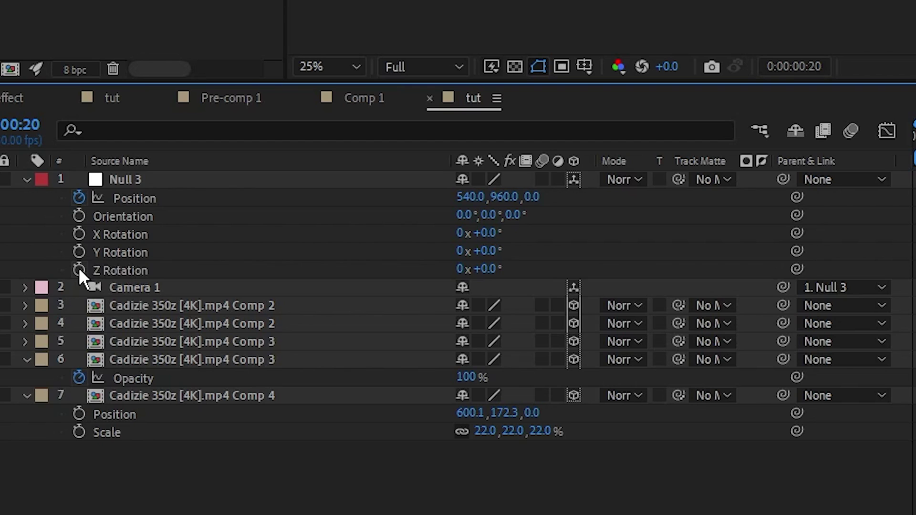
Keyframe Null 3's Z Rotation at 0° at 00:20, 8° at 01:13 and 0° at 02:12
{"action": "left_click", "coordinate": [46, 408]}
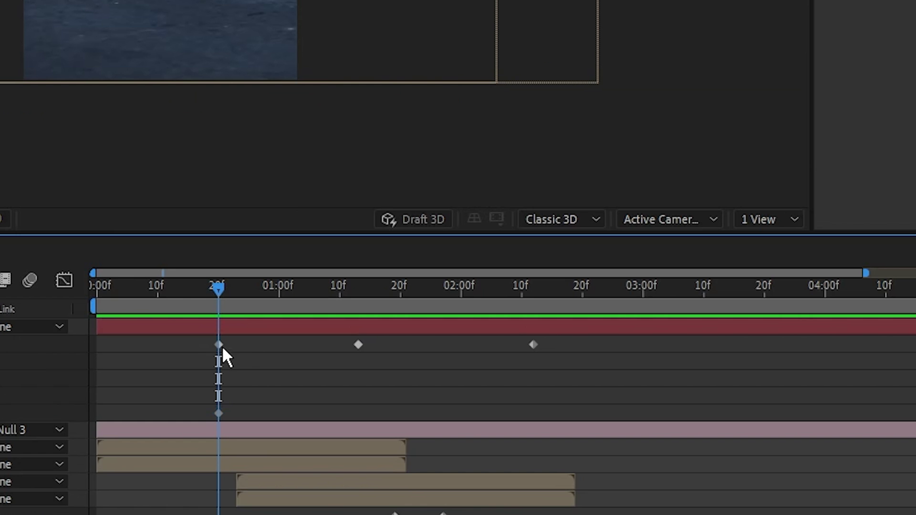
{"action": "left_click", "coordinate": [221, 345]}
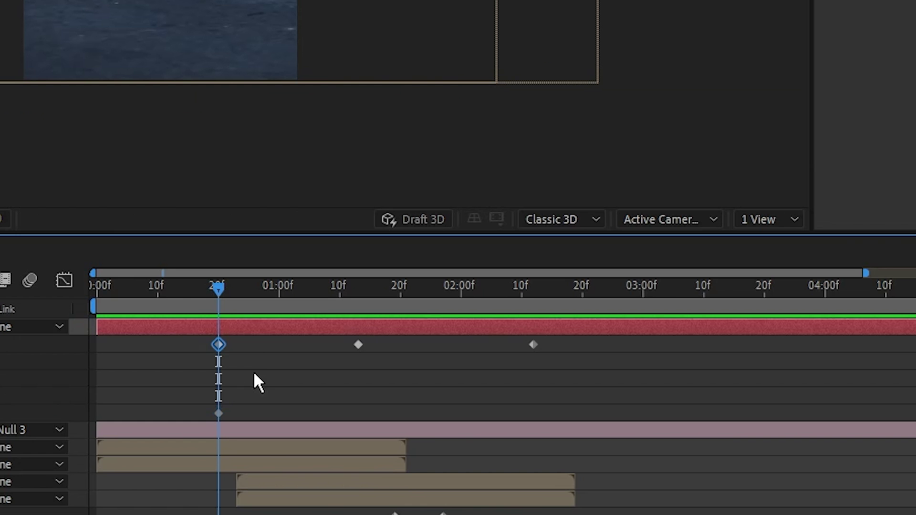
{"action": "left_click", "coordinate": [253, 372]}
{"action": "left_click_drag", "start_coordinate": [219, 289], "coordinate": [358, 302]}
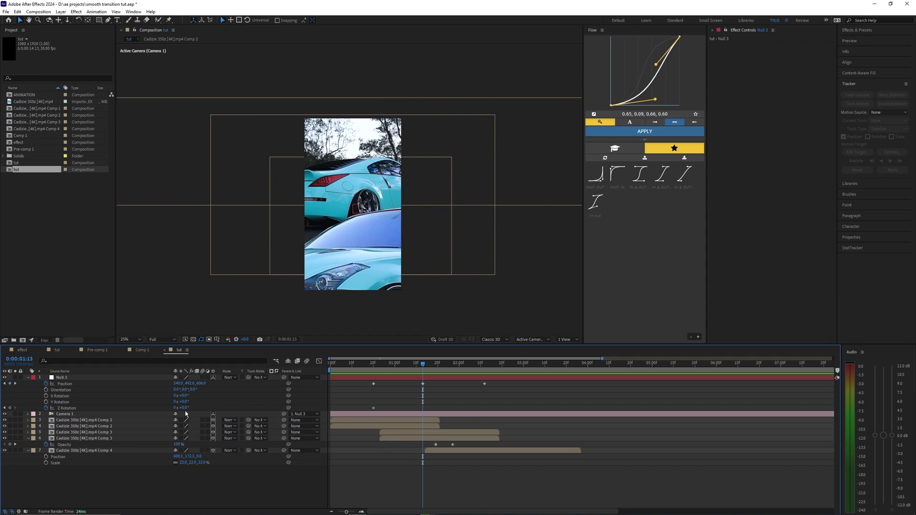
{"action": "left_click_drag", "start_coordinate": [186, 410], "coordinate": [190, 411]}
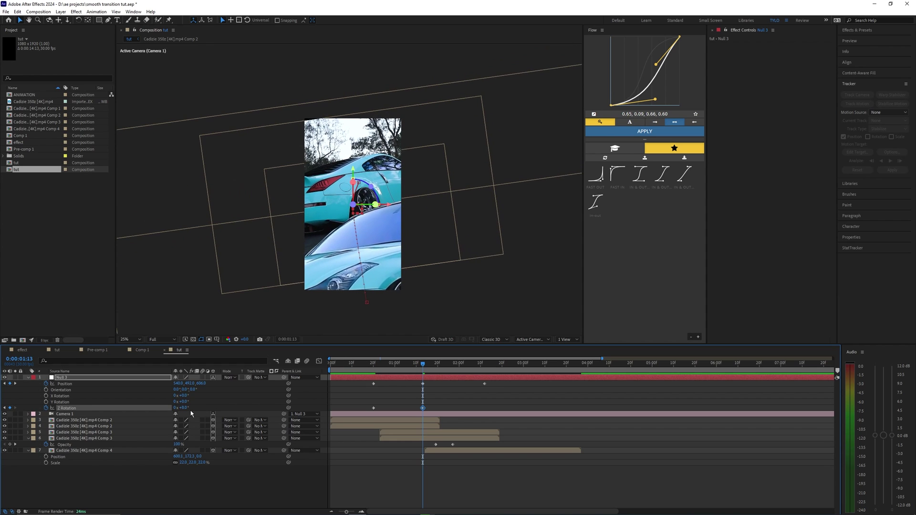
{"action": "left_click_drag", "start_coordinate": [423, 371], "coordinate": [485, 374]}
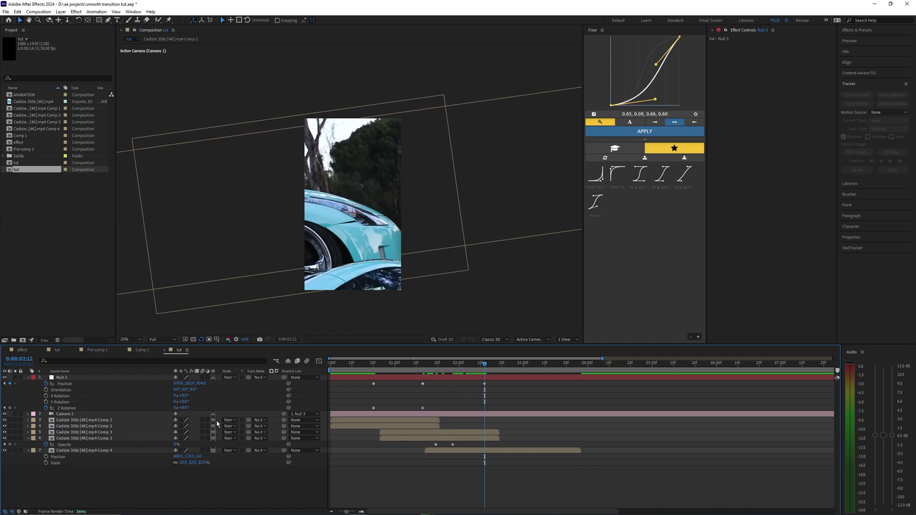
{"action": "type", "text": "0"}
{"action": "key", "text": "Return"}
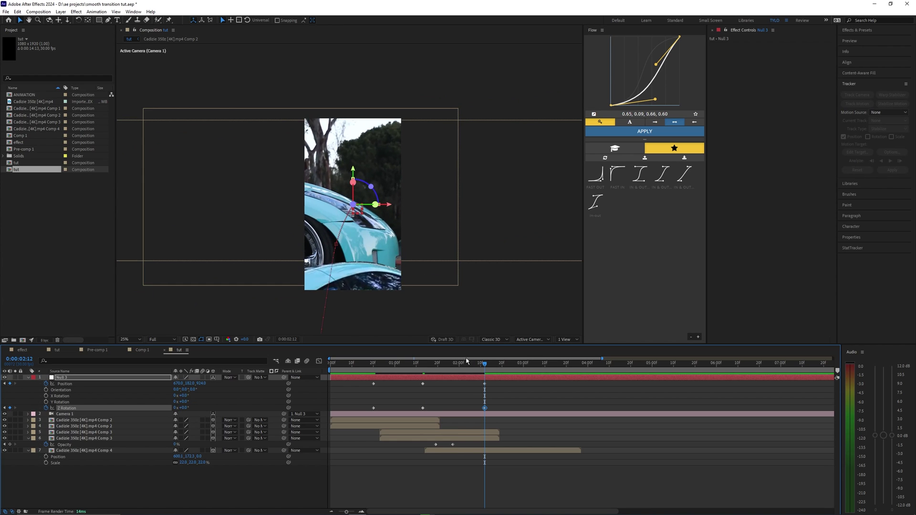
Preview the transition from about 00:17 to check the added camera tilt
{"action": "key", "text": "space"}
{"action": "left_click_drag", "start_coordinate": [360, 368], "coordinate": [367, 369]}
{"action": "key", "text": "space"}
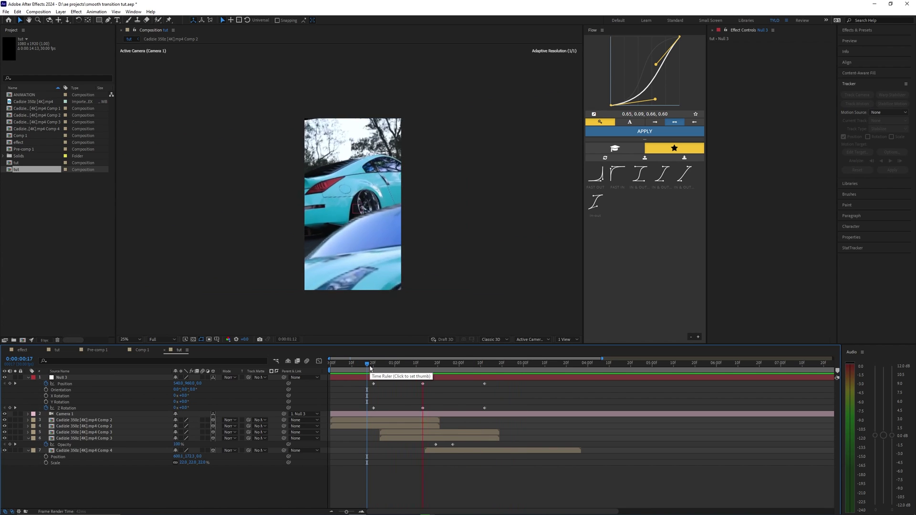
{"action": "key", "text": "space"}
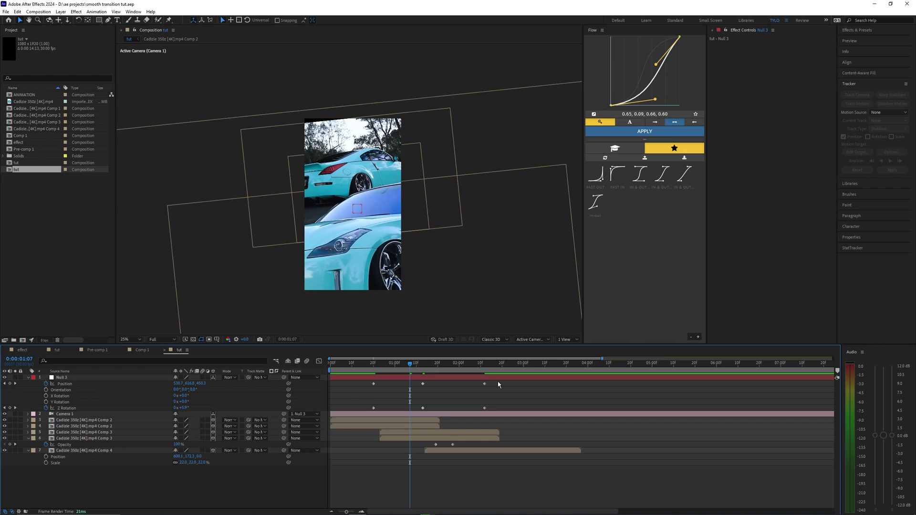
Apply Easy Ease to all of Null 3's Position and Z Rotation keyframes
{"action": "left_click_drag", "start_coordinate": [499, 384], "coordinate": [340, 417]}
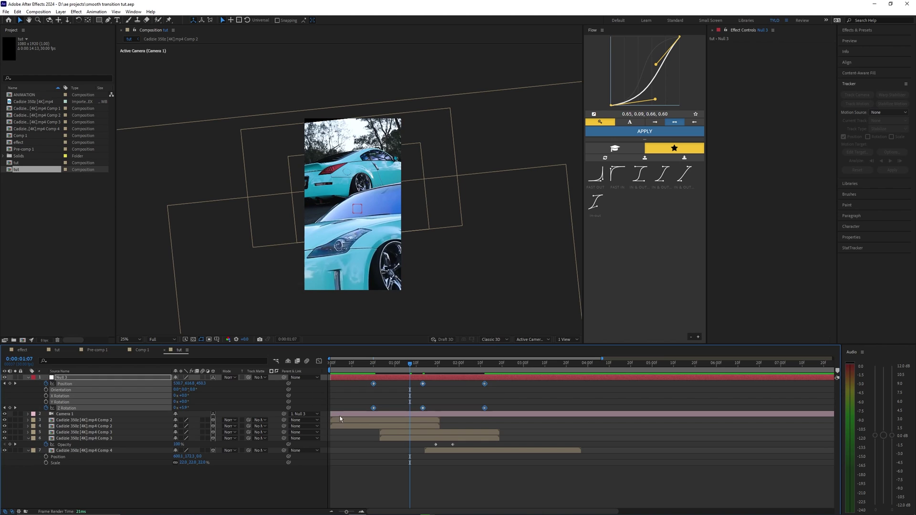
{"action": "right_click", "coordinate": [373, 385]}
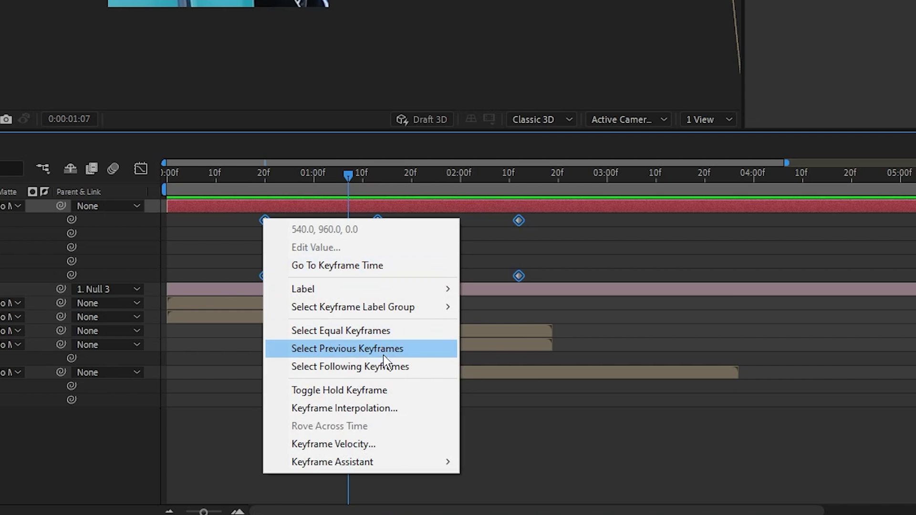
{"action": "mouse_move", "coordinate": [428, 490]}
{"action": "left_click", "coordinate": [503, 354]}
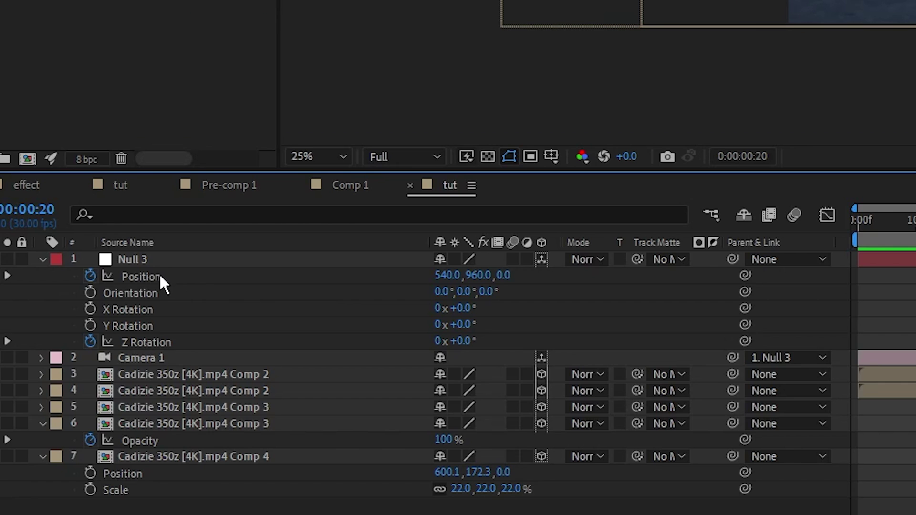
Separate the dimensions of Null 3's Position property
{"action": "left_click", "coordinate": [148, 277]}
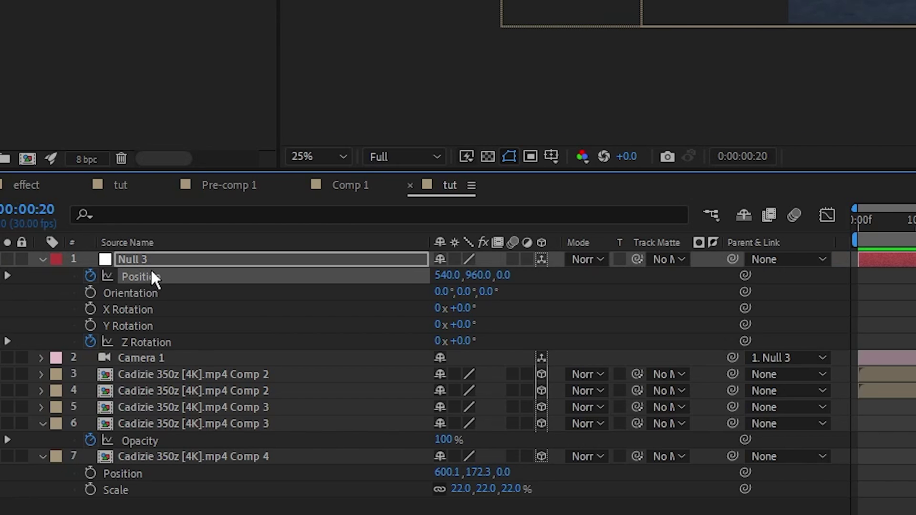
{"action": "right_click", "coordinate": [151, 272]}
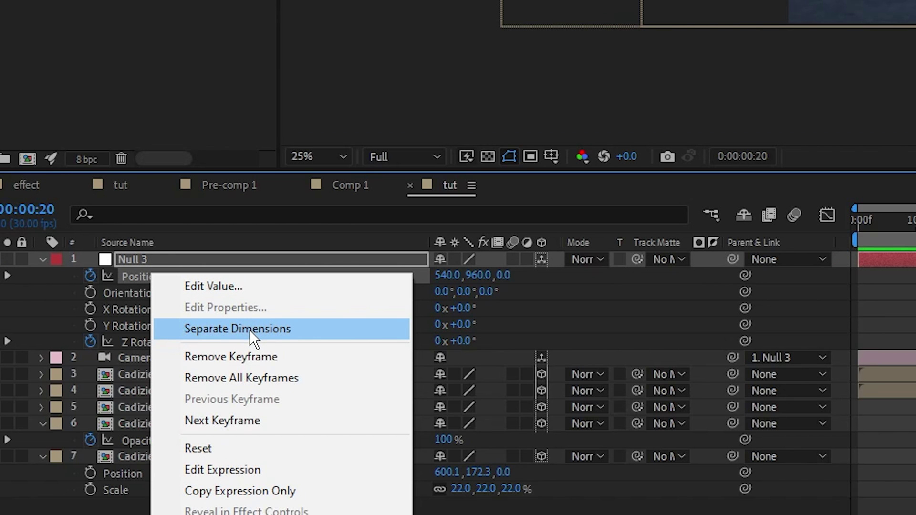
{"action": "left_click", "coordinate": [237, 328]}
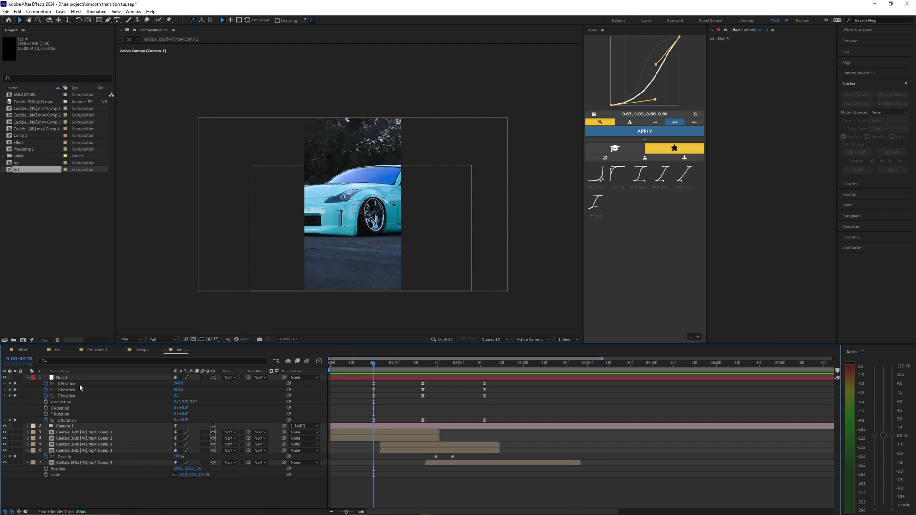
Show Null 3's X Position curve in the graph editor and flatten its handles at 01:13 and 02:12 into a smooth S-shape
{"action": "left_click", "coordinate": [111, 384]}
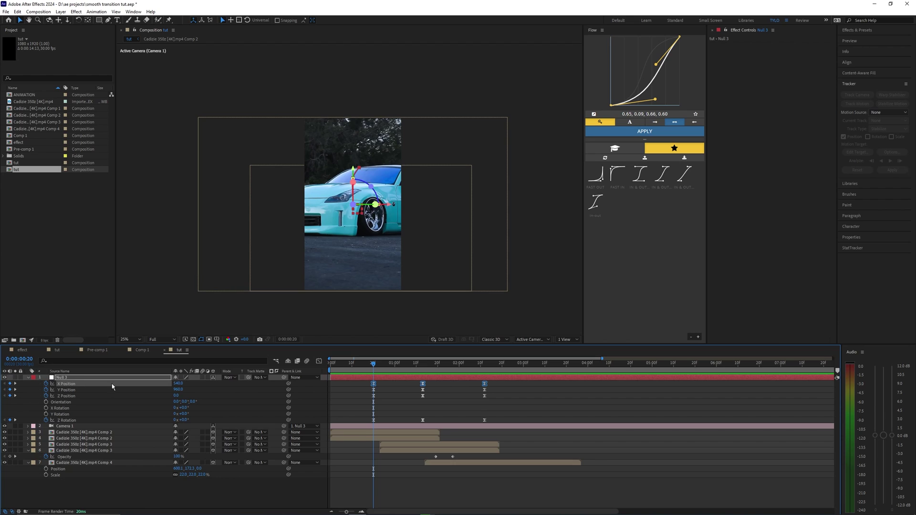
{"action": "left_click", "coordinate": [319, 361]}
{"action": "left_click", "coordinate": [374, 481]}
{"action": "scroll", "coordinate": [378, 482], "scroll_direction": "up", "scroll_amount": 2}
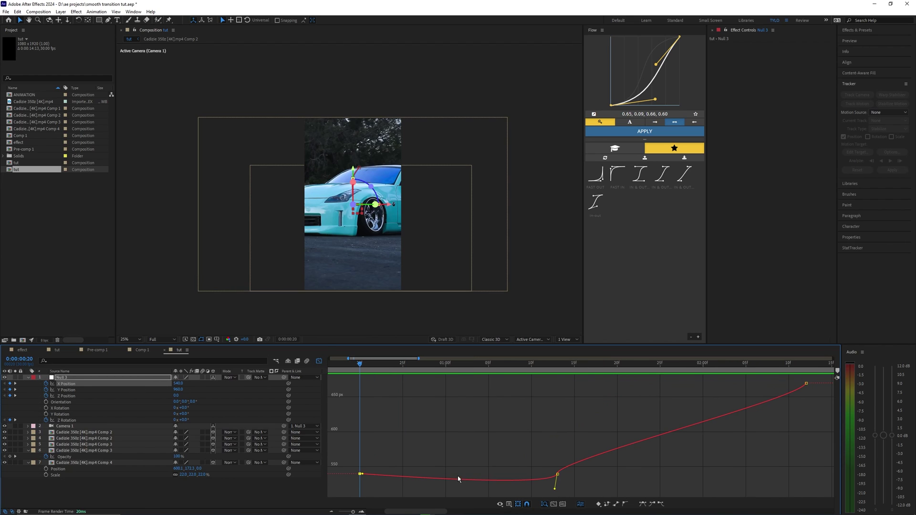
{"action": "left_click_drag", "start_coordinate": [555, 489], "coordinate": [523, 487]}
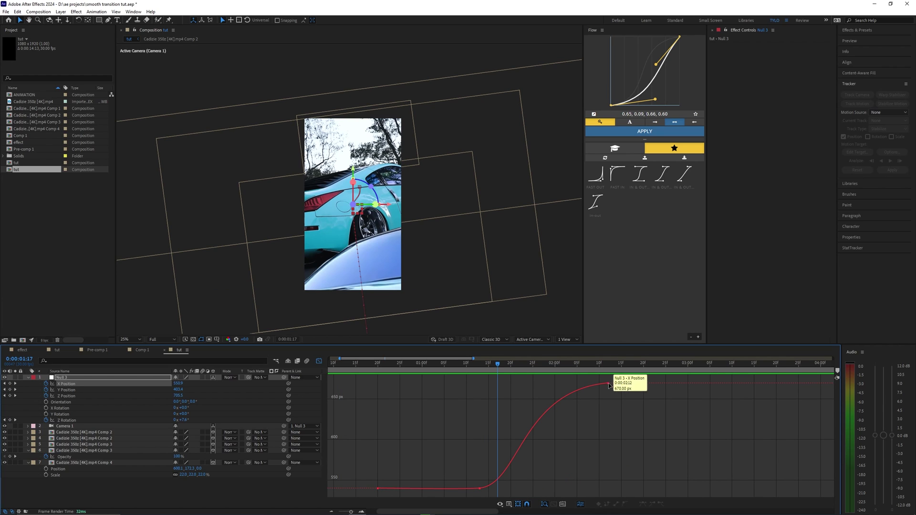
Switch the X Position graph to the speed graph and return it to the value graph
{"action": "left_click_drag", "start_coordinate": [615, 377], "coordinate": [400, 492]}
{"action": "left_click", "coordinate": [460, 425]}
{"action": "right_click", "coordinate": [460, 425]}
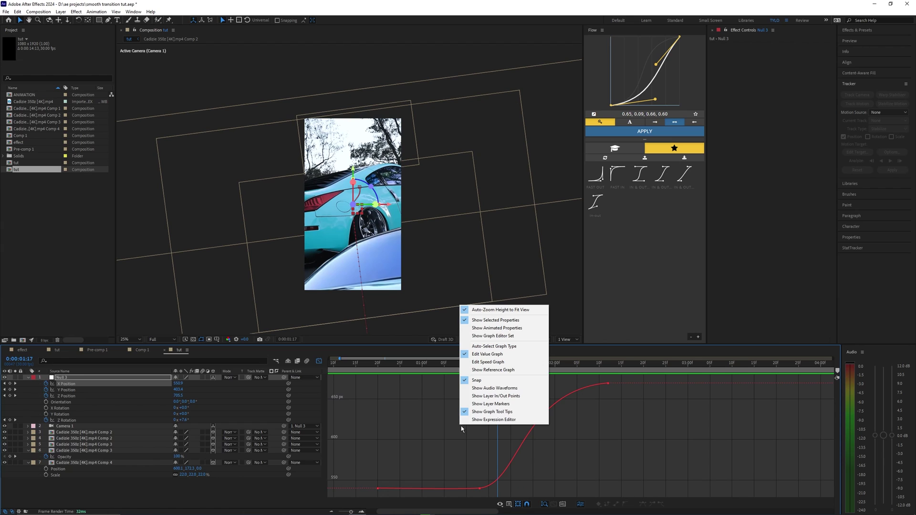
{"action": "left_click", "coordinate": [488, 356]}
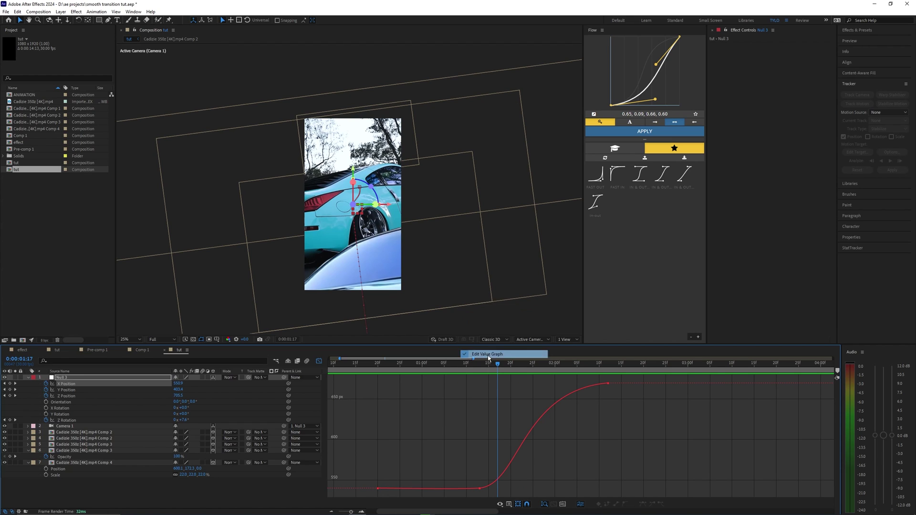
{"action": "right_click", "coordinate": [459, 424]}
{"action": "left_click", "coordinate": [487, 362]}
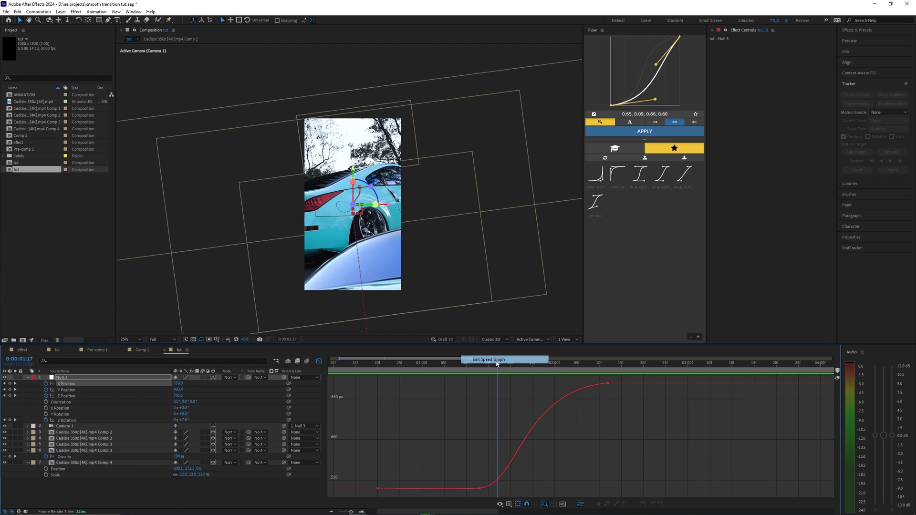
{"action": "right_click", "coordinate": [445, 420]}
{"action": "left_click", "coordinate": [463, 342]}
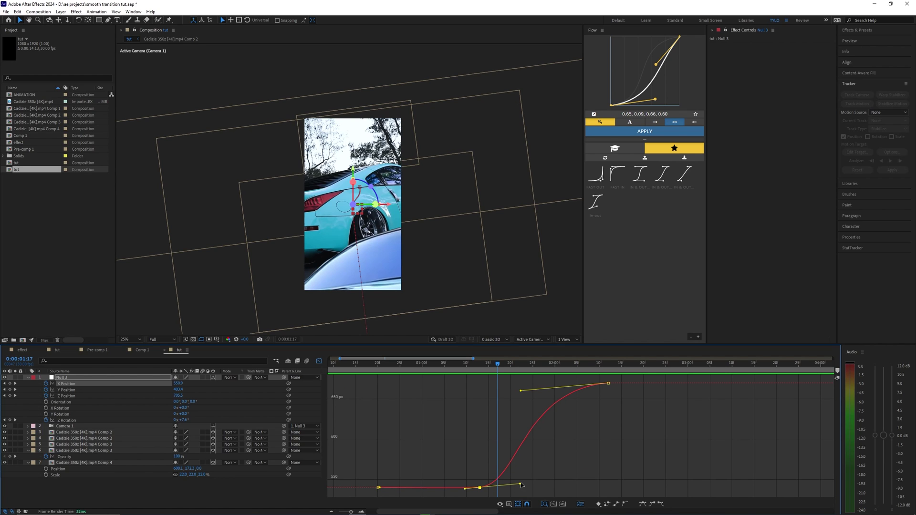
Lengthen the X Position handles at 01:13 and 02:12 for a steeper S-curve, previewing the motion between adjustments
{"action": "left_click_drag", "start_coordinate": [521, 485], "coordinate": [548, 480]}
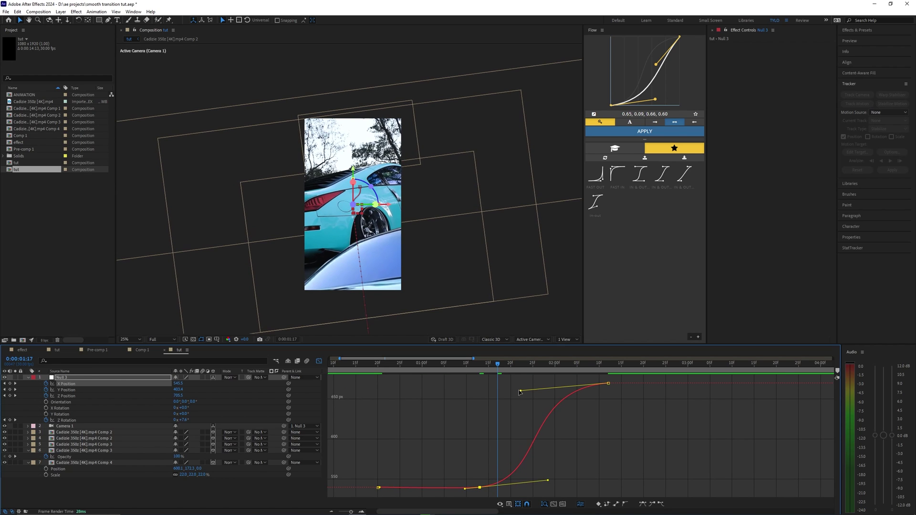
{"action": "left_click_drag", "start_coordinate": [520, 392], "coordinate": [516, 370]}
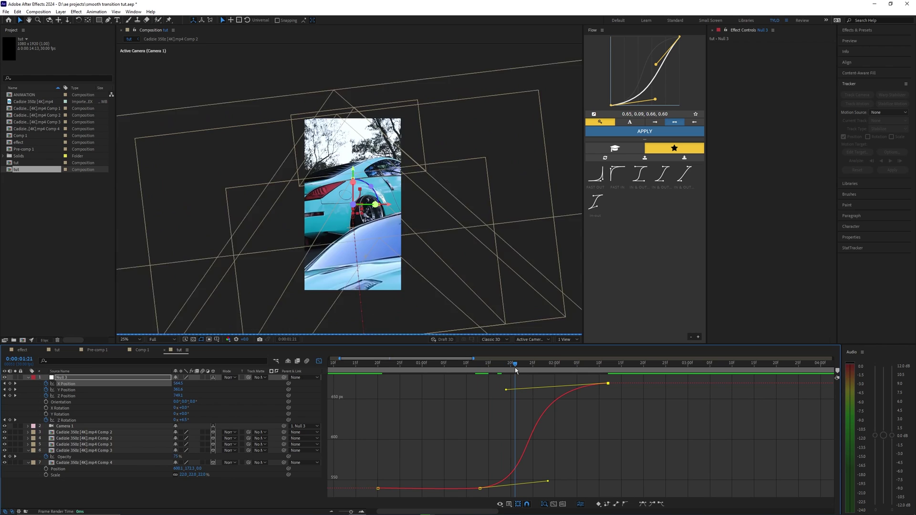
{"action": "key", "text": "space"}
{"action": "key", "text": "space"}
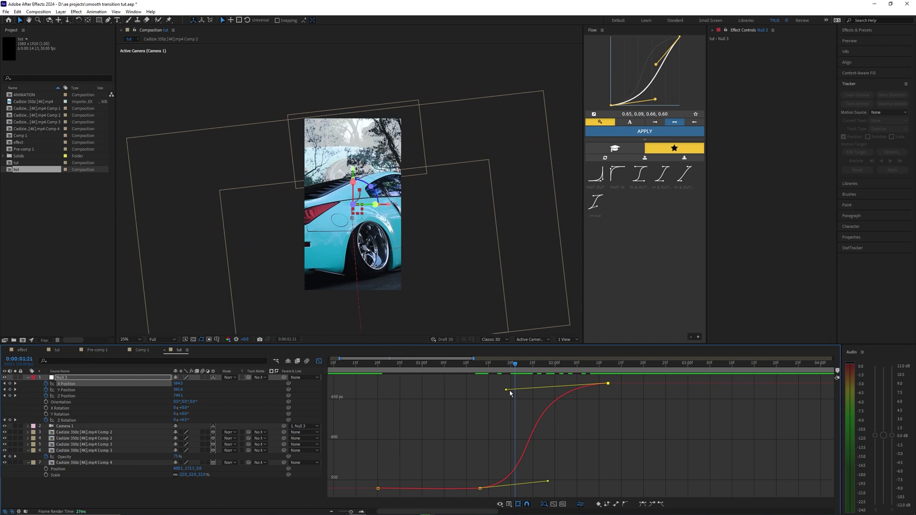
{"action": "left_click_drag", "start_coordinate": [506, 390], "coordinate": [494, 391]}
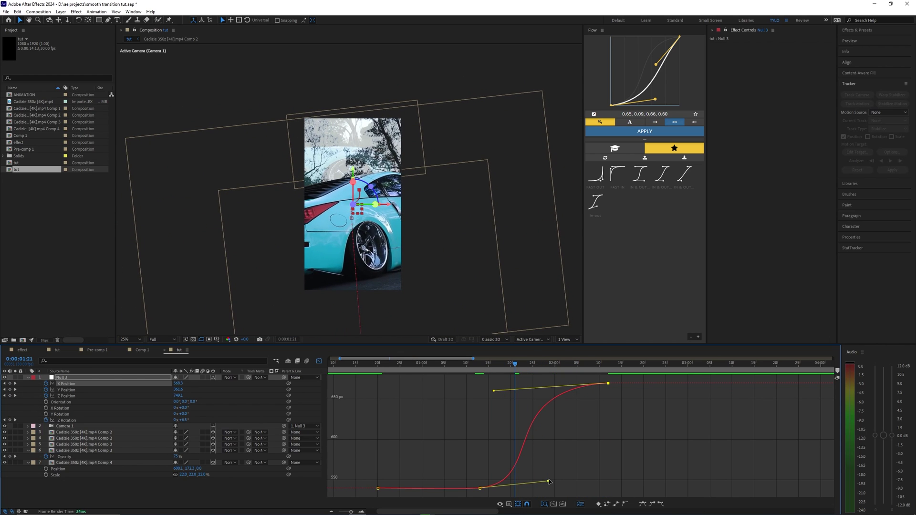
{"action": "left_click_drag", "start_coordinate": [548, 481], "coordinate": [562, 476]}
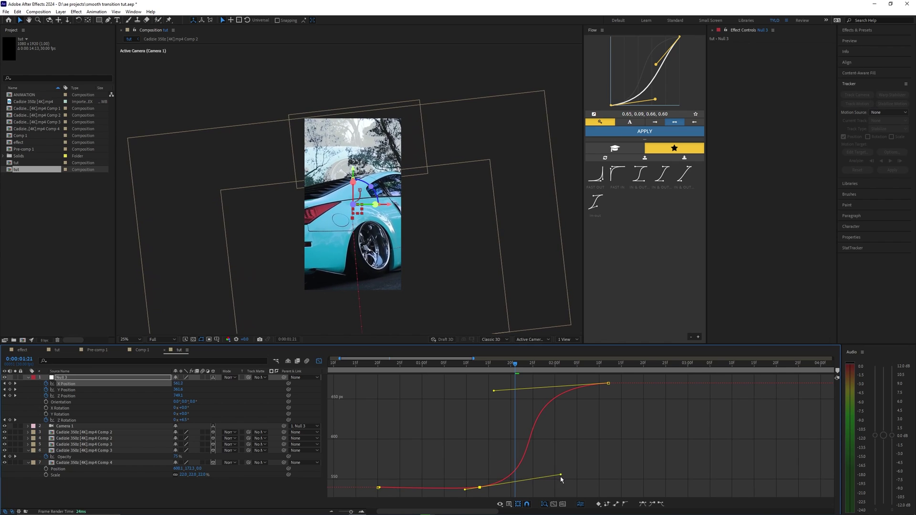
Slightly shorten the X Position handles between 01:13 and 02:12 to soften the S-curve, and preview the camera move
{"action": "right_click", "coordinate": [487, 415]}
{"action": "left_click", "coordinate": [509, 346]}
{"action": "left_click", "coordinate": [500, 405]}
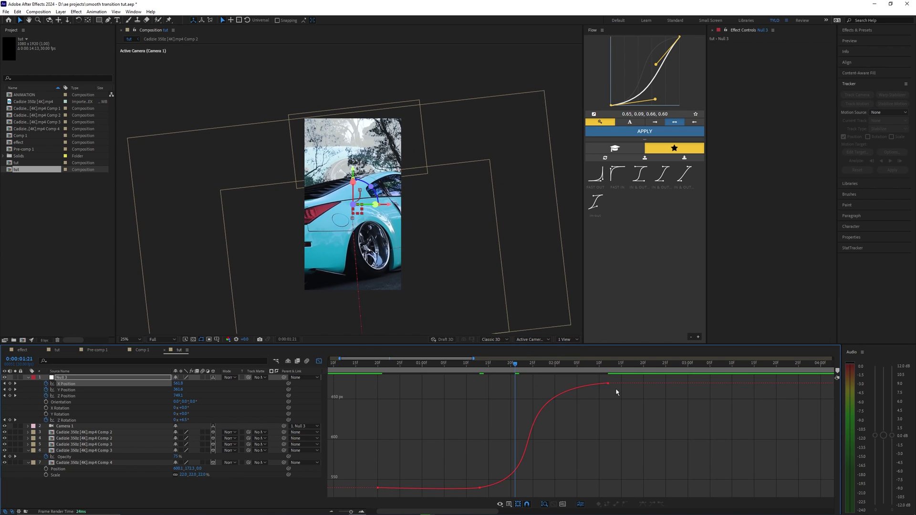
{"action": "left_click", "coordinate": [600, 387]}
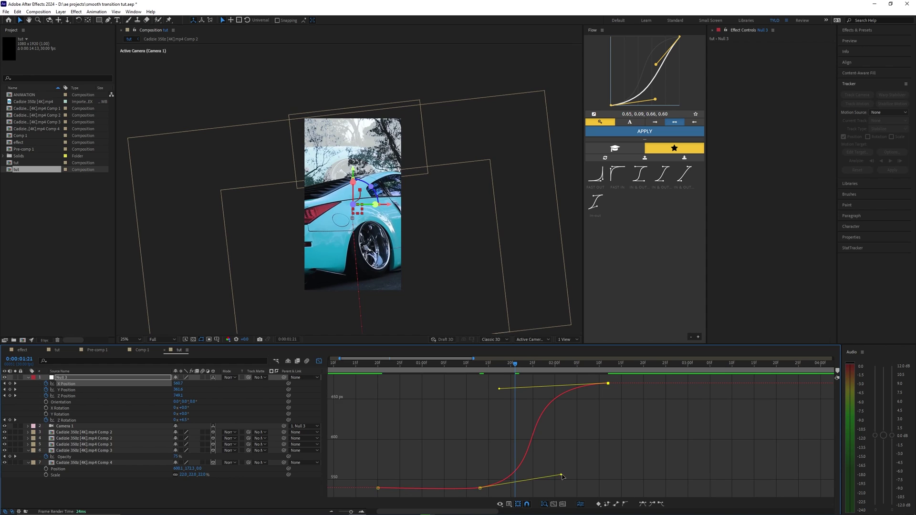
{"action": "left_click_drag", "start_coordinate": [562, 476], "coordinate": [556, 477]}
{"action": "left_click_drag", "start_coordinate": [499, 389], "coordinate": [509, 388]}
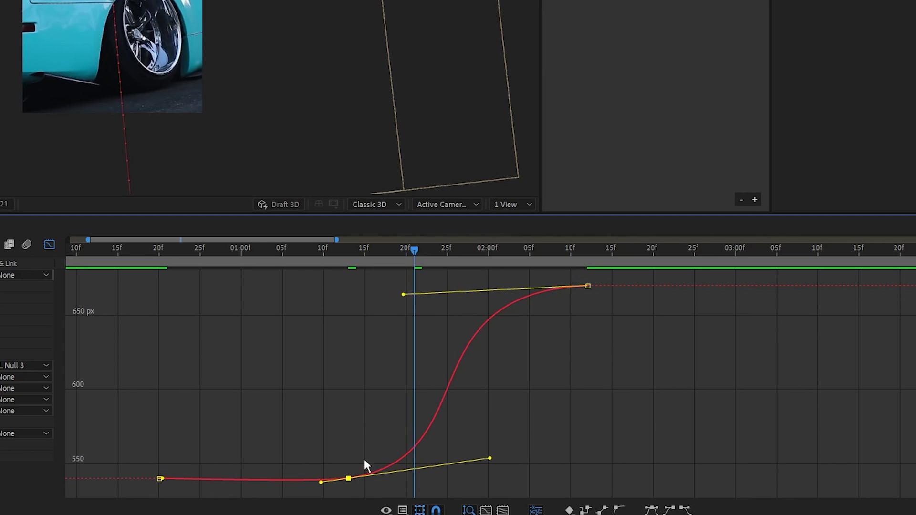
{"action": "left_click", "coordinate": [362, 369]}
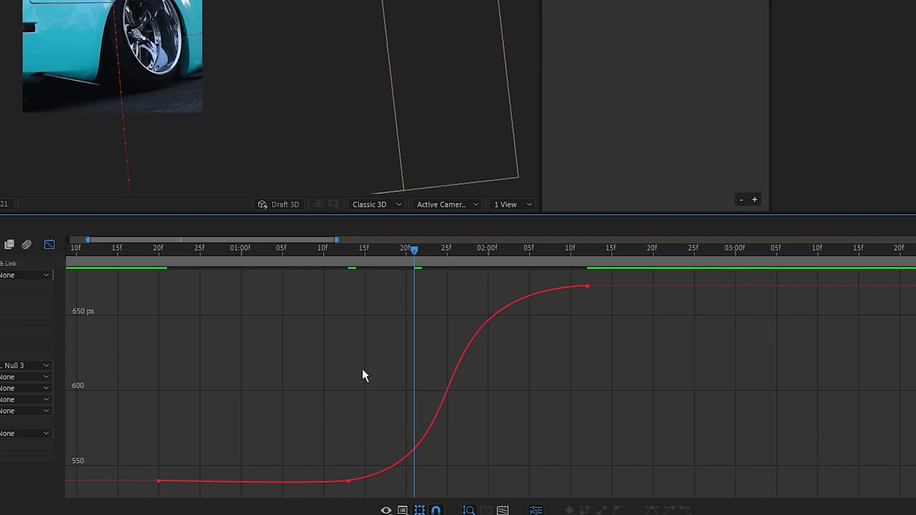
{"action": "left_click_drag", "start_coordinate": [319, 258], "coordinate": [520, 257]}
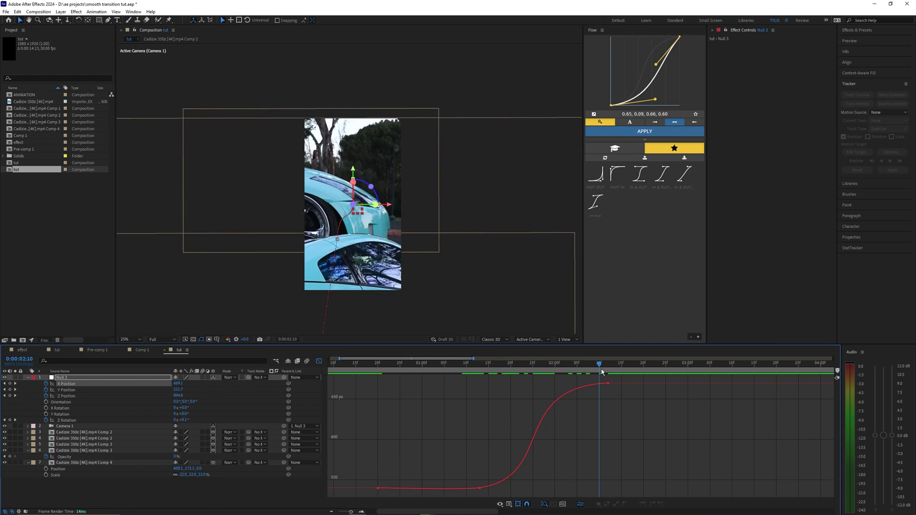
{"action": "key", "text": "space"}
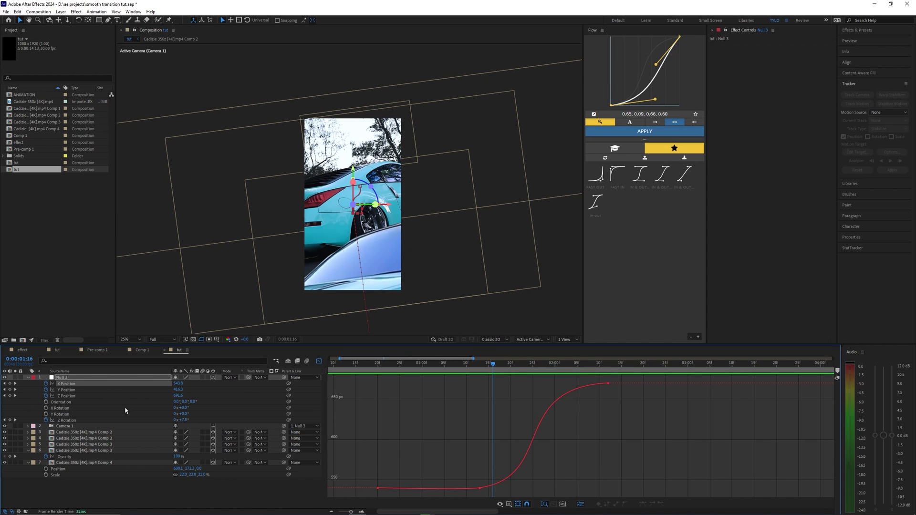
Show Null 3's Y Position curve and smooth its bend at 01:13 by extending both handles diagonally
{"action": "left_click", "coordinate": [75, 390]}
{"action": "key", "text": "equal"}
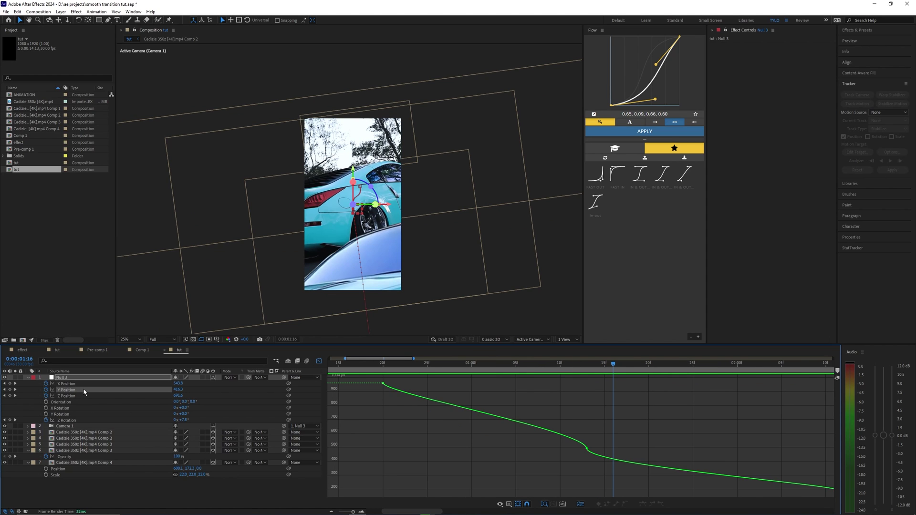
{"action": "left_click", "coordinate": [81, 389]}
{"action": "left_click", "coordinate": [389, 397]}
{"action": "left_click", "coordinate": [384, 384]}
{"action": "scroll", "coordinate": [405, 405], "scroll_direction": "down", "scroll_amount": 4}
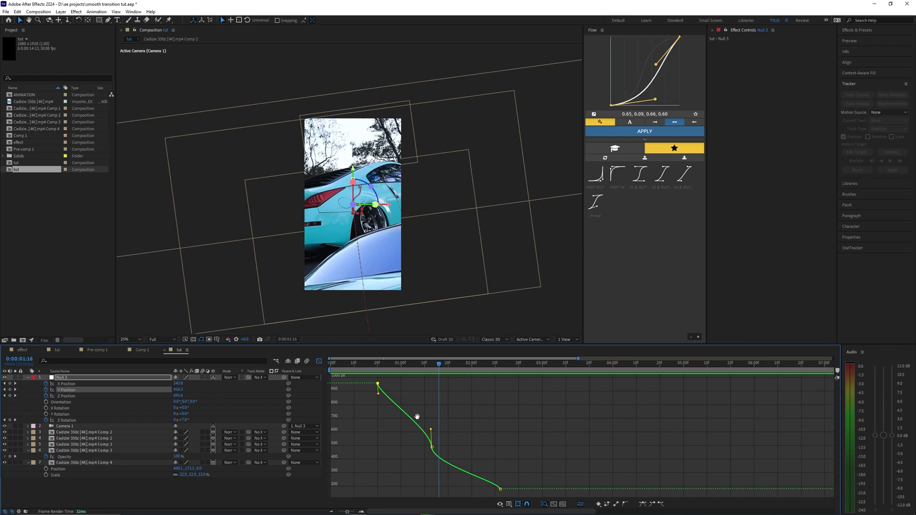
{"action": "scroll", "coordinate": [407, 431], "scroll_direction": "up", "scroll_amount": 3}
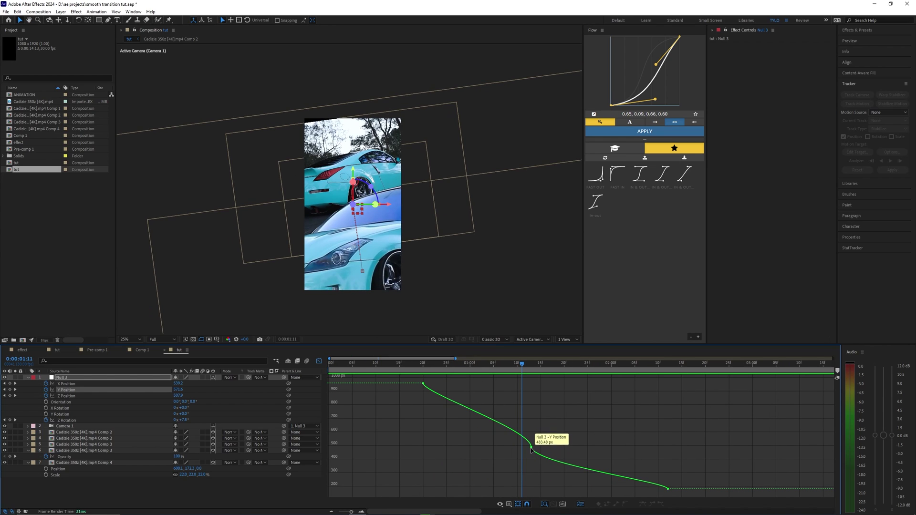
{"action": "left_click", "coordinate": [532, 447]}
{"action": "left_click_drag", "start_coordinate": [530, 429], "coordinate": [512, 404]}
{"action": "left_click_drag", "start_coordinate": [539, 463], "coordinate": [553, 480]}
{"action": "left_click", "coordinate": [544, 420]}
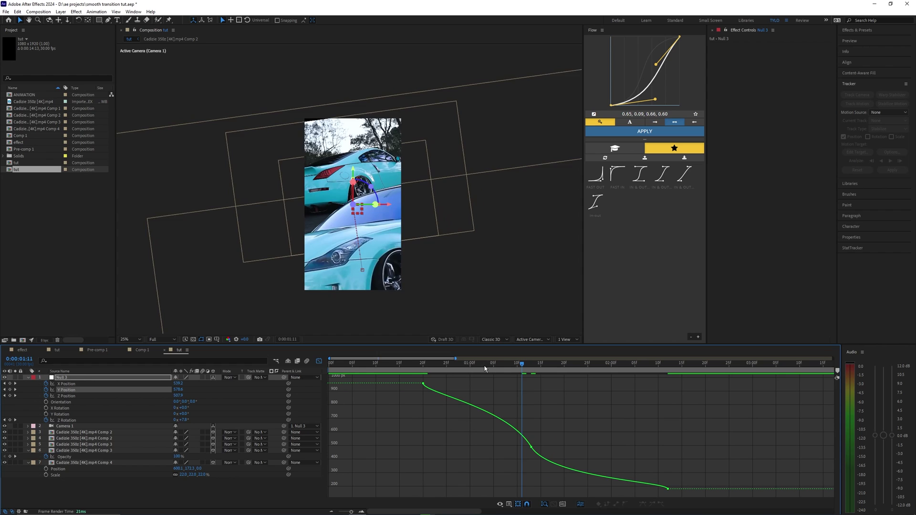
Preview the camera move from 00:20 to check the Y Position easing
{"action": "left_click_drag", "start_coordinate": [522, 365], "coordinate": [423, 365]}
{"action": "key", "text": "space"}
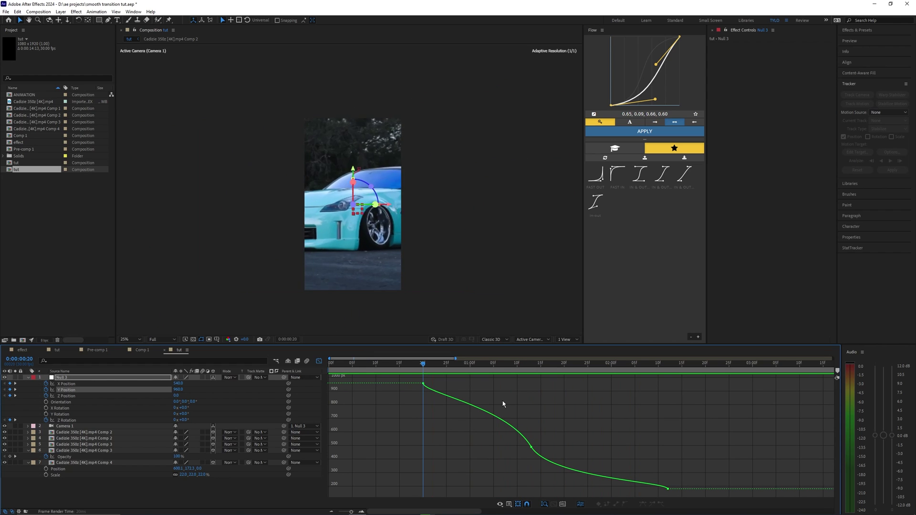
{"action": "key", "text": "space"}
{"action": "key", "text": "space"}
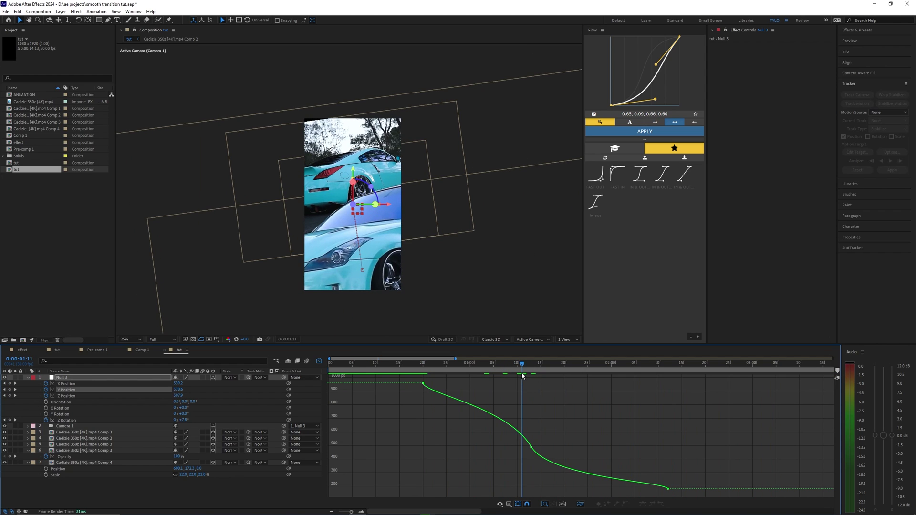
Reshape the Y Position curve at 01:13 with long, nearly horizontal handles so the motion slows through that keyframe
{"action": "left_click", "coordinate": [531, 448]}
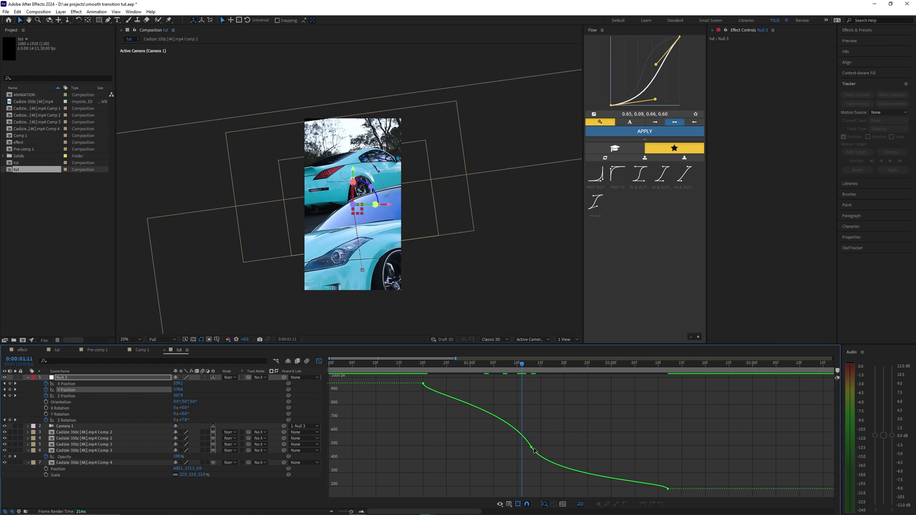
{"action": "left_click", "coordinate": [531, 448]}
{"action": "left_click_drag", "start_coordinate": [507, 409], "coordinate": [468, 460]}
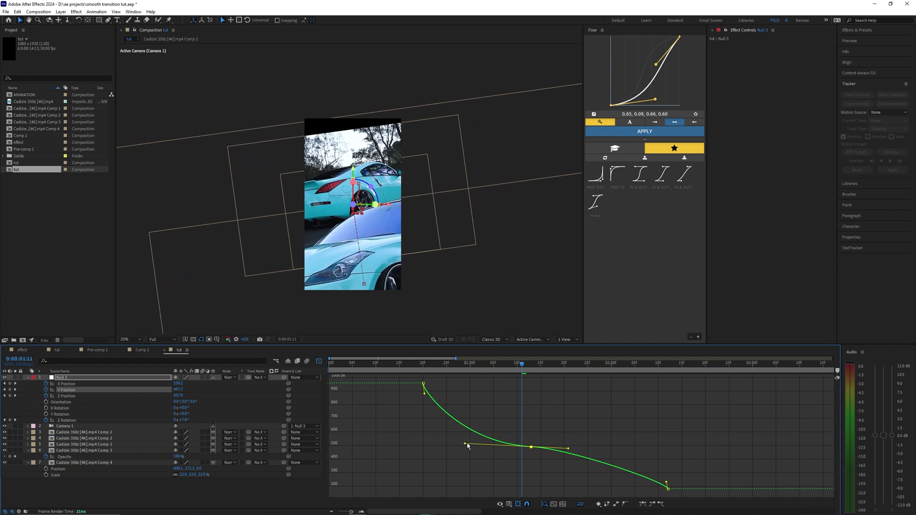
{"action": "left_click_drag", "start_coordinate": [568, 441], "coordinate": [610, 458]}
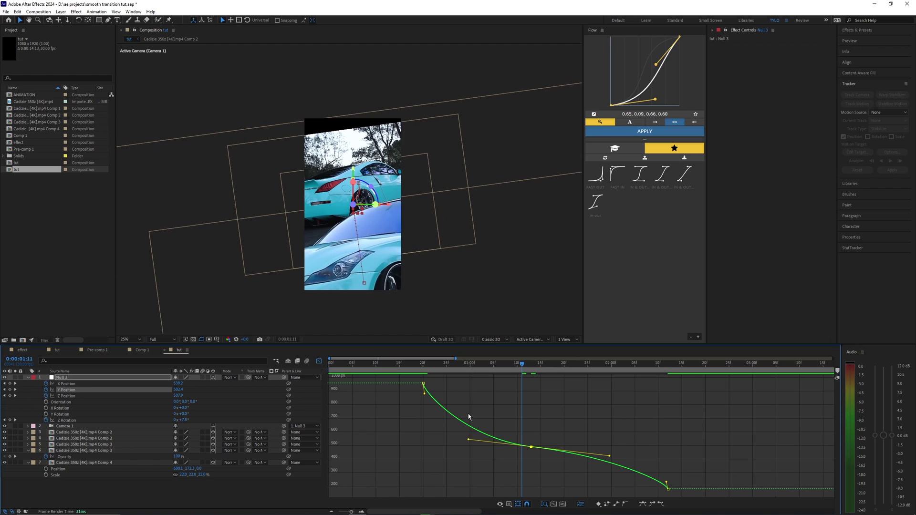
Pull the Y Position handle at the 00:20 keyframe out into a long horizontal one so the move starts gradually
{"action": "left_click_drag", "start_coordinate": [419, 364], "coordinate": [413, 364]}
{"action": "left_click", "coordinate": [423, 384]}
{"action": "left_click", "coordinate": [427, 421]}
{"action": "left_click", "coordinate": [423, 383]}
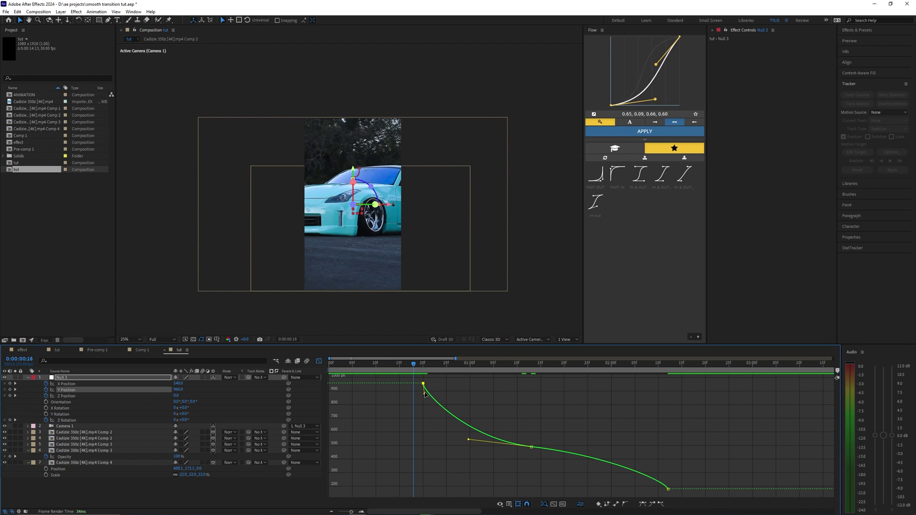
{"action": "left_click_drag", "start_coordinate": [431, 394], "coordinate": [466, 392]}
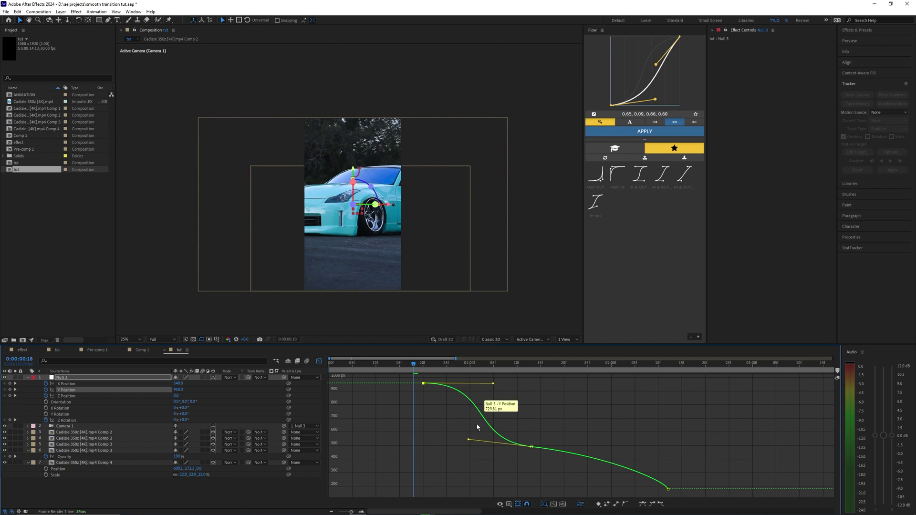
Flatten Null 3's Y Position curve into the last keyframe with a long handle and preview the camera move
{"action": "left_click", "coordinate": [669, 488]}
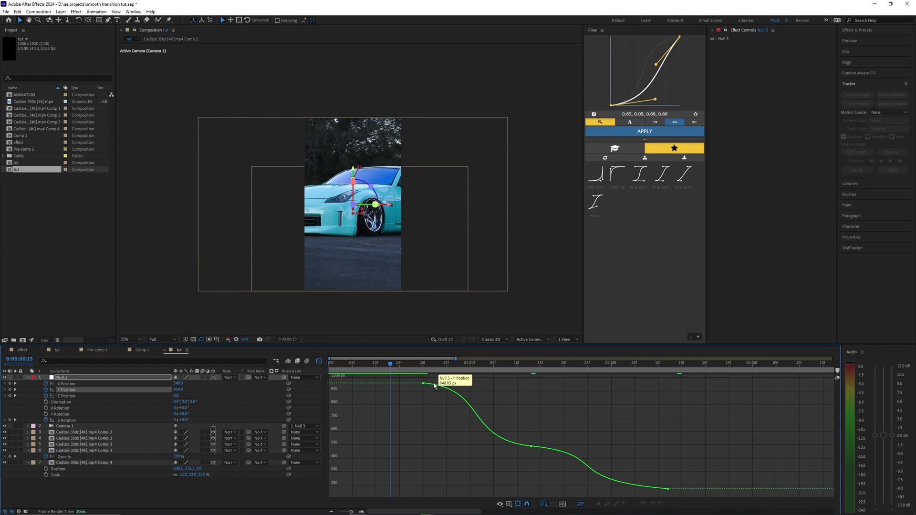
{"action": "key", "text": "space"}
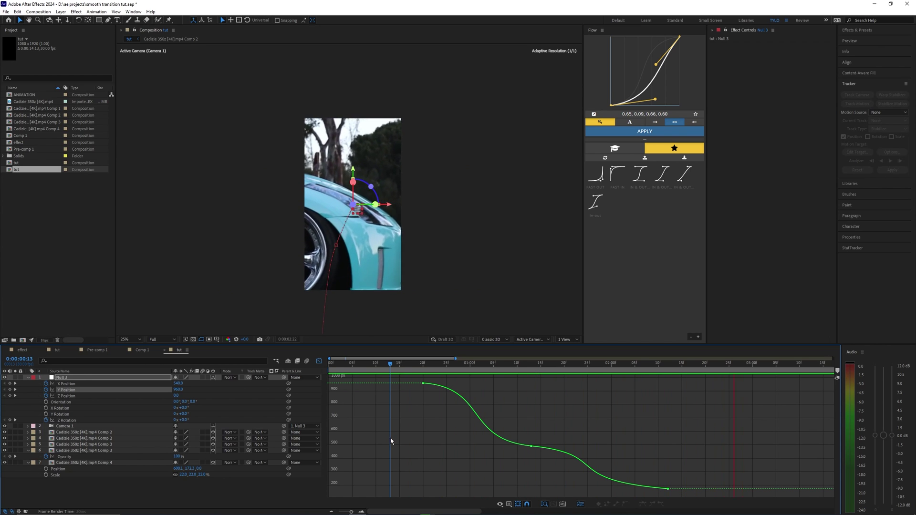
{"action": "key", "text": "space"}
Show Null 3's Z Position curve and extend its handles so the motion eases at 00:20, through 01:13 and into 02:12
{"action": "left_click", "coordinate": [123, 398]}
{"action": "mouse_move", "coordinate": [423, 489]}
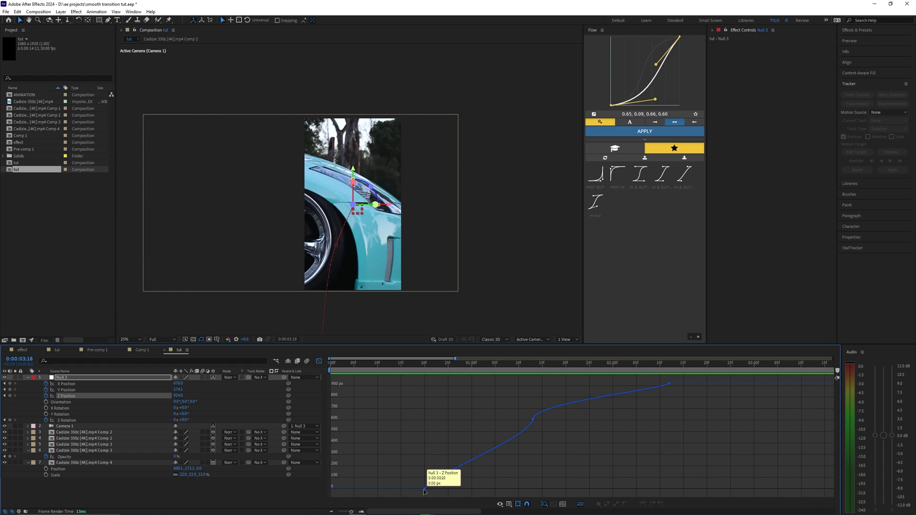
{"action": "left_click_drag", "start_coordinate": [426, 478], "coordinate": [490, 485]}
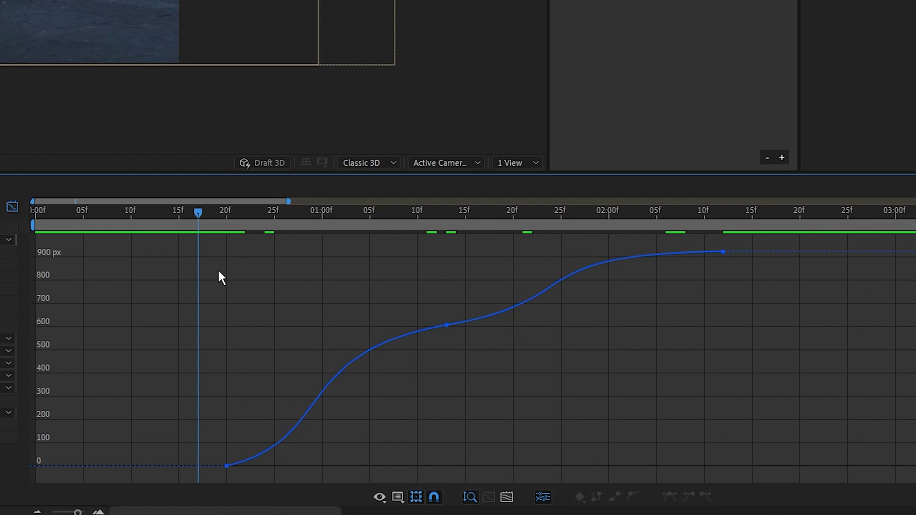
Reshape Null 3's Z Rotation curve with longer handles at the 01:13 peak and the last keyframe, and preview the transition
{"action": "left_click", "coordinate": [87, 422]}
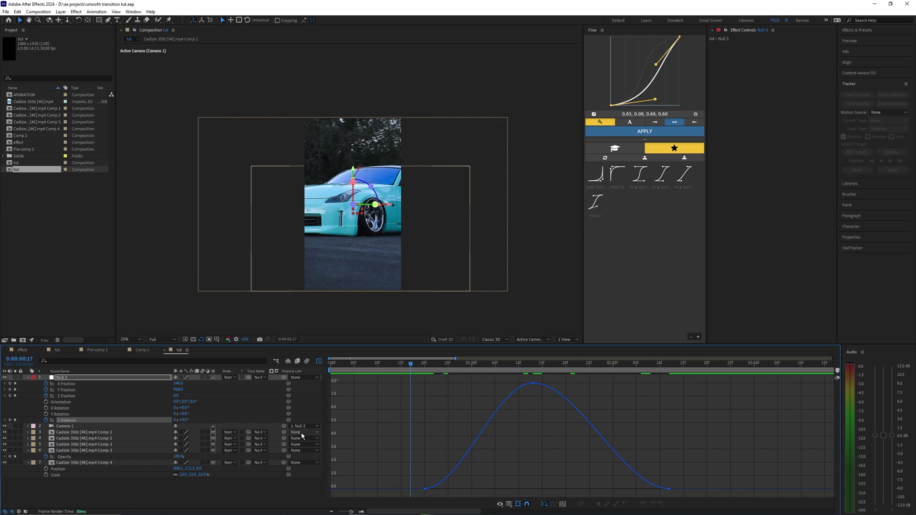
{"action": "left_click", "coordinate": [424, 489]}
{"action": "left_click_drag", "start_coordinate": [500, 481], "coordinate": [416, 489]}
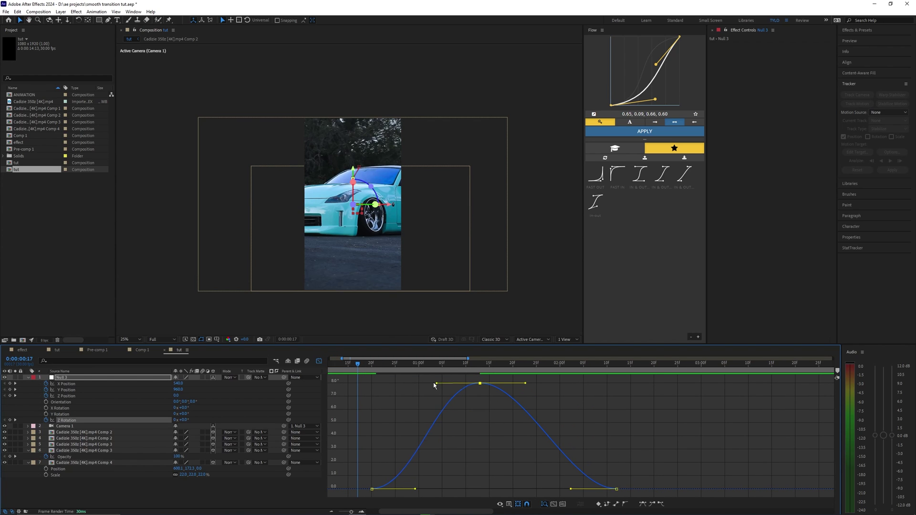
{"action": "left_click_drag", "start_coordinate": [436, 384], "coordinate": [402, 388]}
{"action": "left_click_drag", "start_coordinate": [525, 384], "coordinate": [537, 382]}
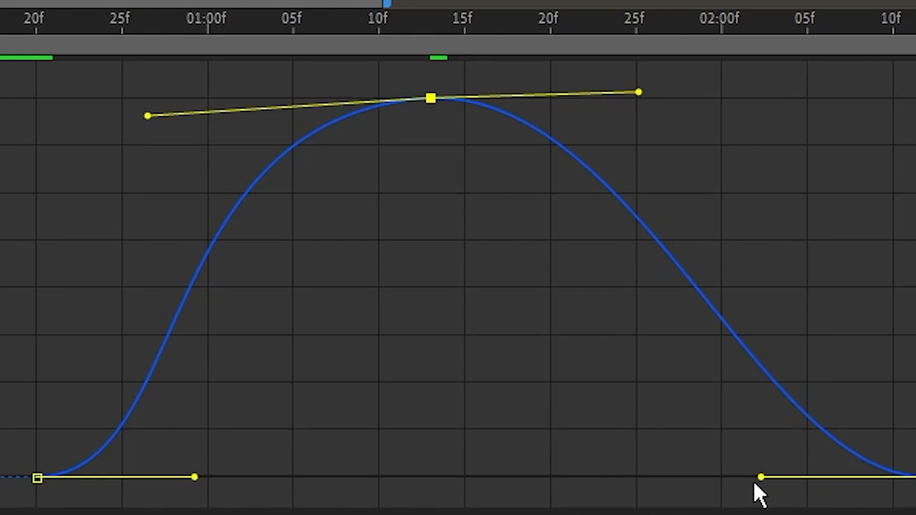
{"action": "left_click_drag", "start_coordinate": [755, 484], "coordinate": [464, 474]}
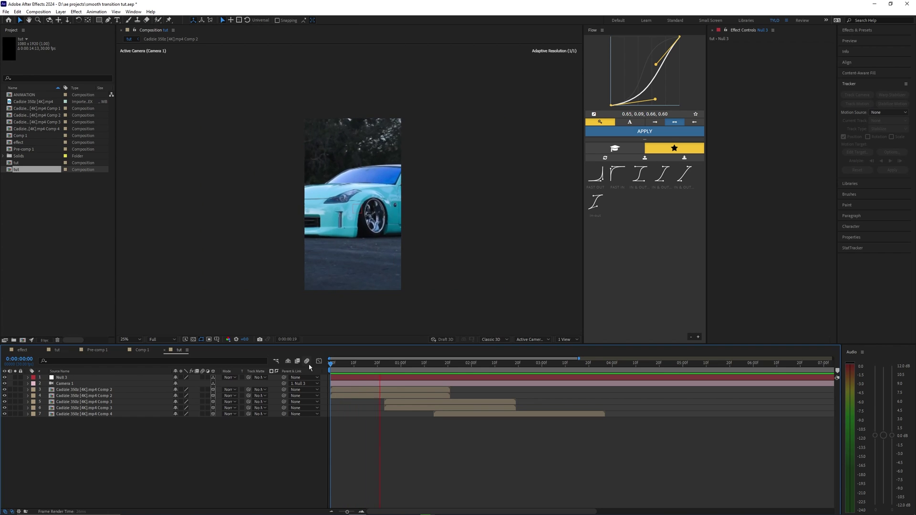
{"action": "key", "text": "space"}
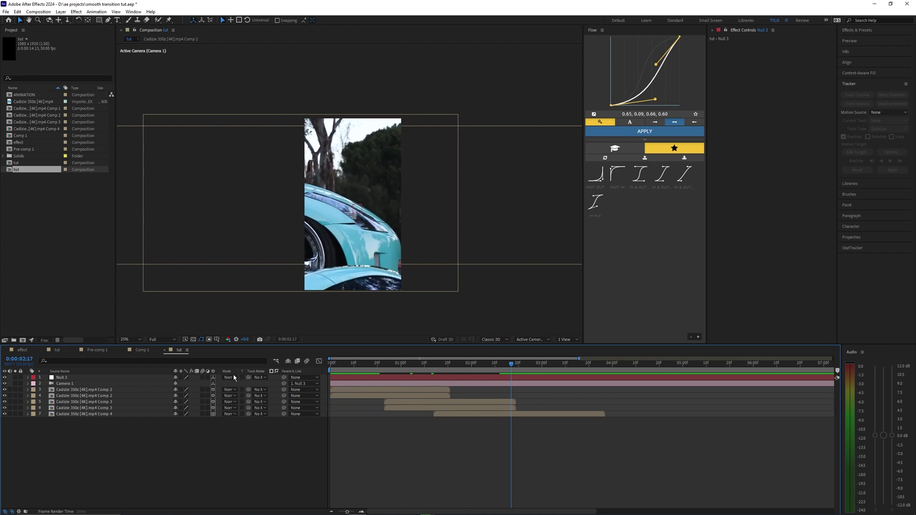
Enable motion blur on all five car clip layers and preview the composition
{"action": "left_click", "coordinate": [338, 388]}
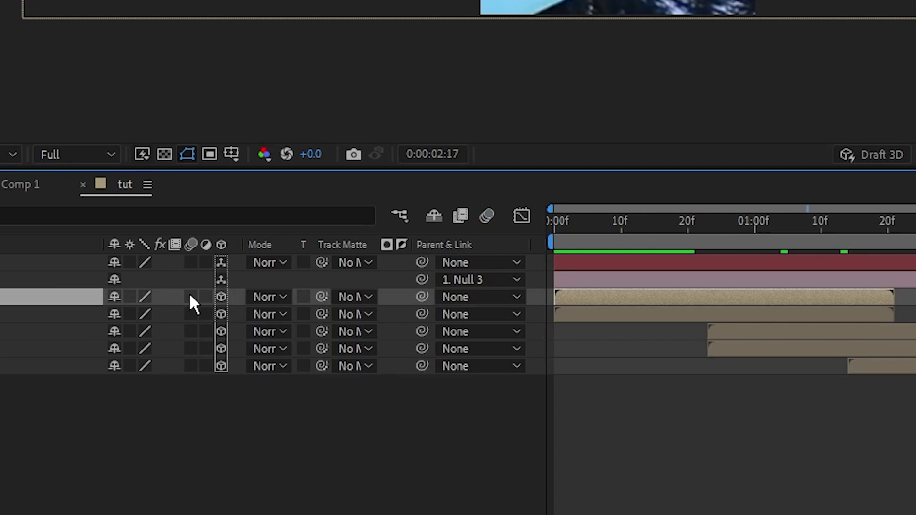
{"action": "left_click_drag", "start_coordinate": [203, 390], "coordinate": [202, 414]}
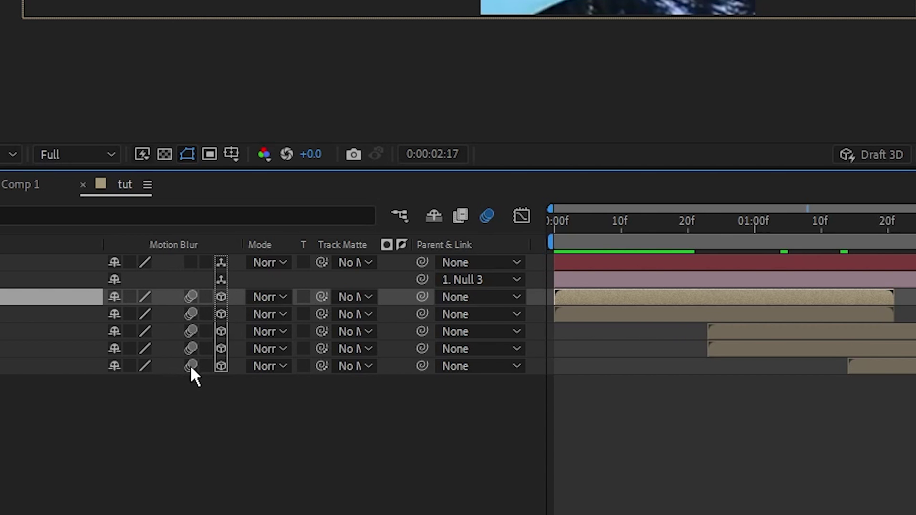
{"action": "key", "text": "F2"}
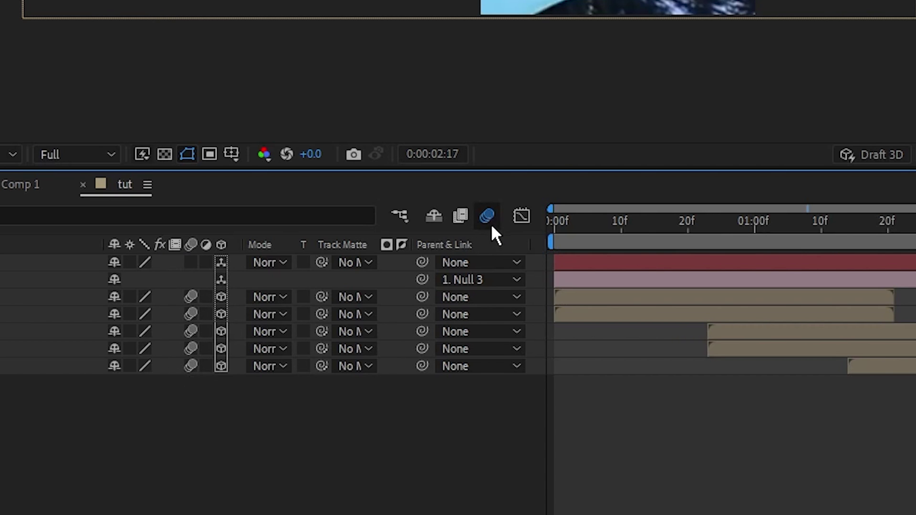
{"action": "key", "text": "space"}
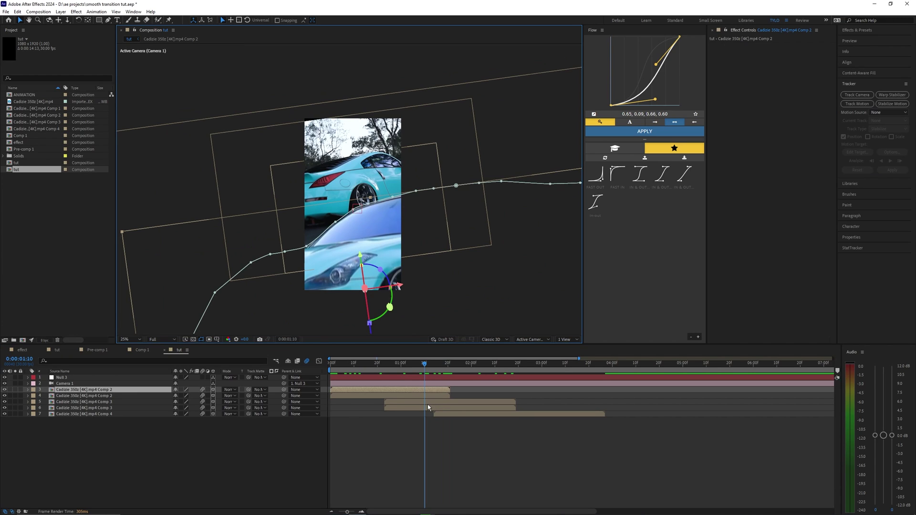
Scrub through the first transition and add a Position keyframe to the upper Comp 2 layer at 01:11
{"action": "left_click_drag", "start_coordinate": [422, 371], "coordinate": [453, 364]}
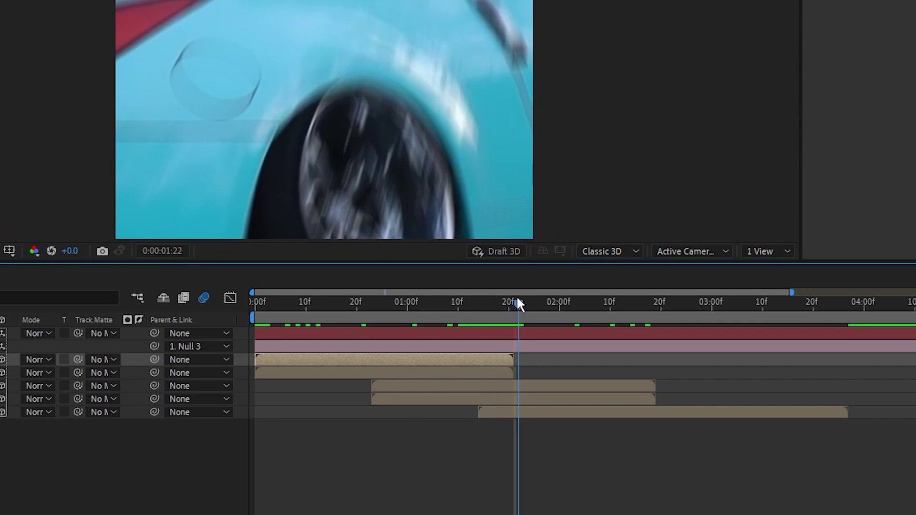
{"action": "left_click_drag", "start_coordinate": [517, 299], "coordinate": [473, 305]}
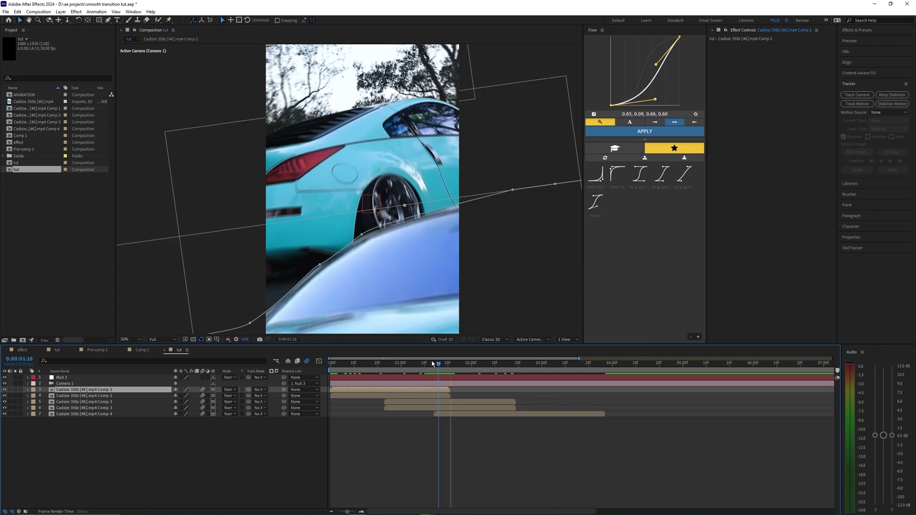
{"action": "mouse_move", "coordinate": [432, 364]}
{"action": "left_mouse_down"}
{"action": "mouse_move", "coordinate": [410, 364]}
{"action": "mouse_move", "coordinate": [442, 369]}
{"action": "left_mouse_up"}
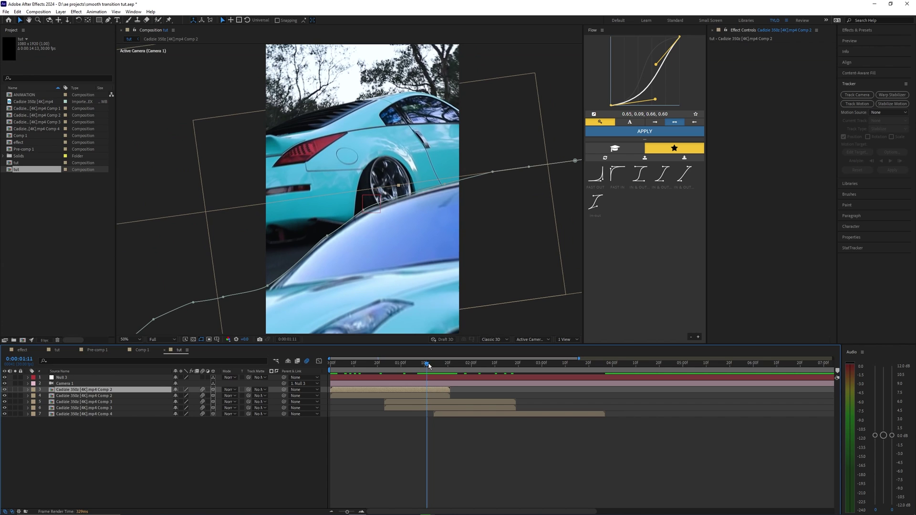
{"action": "key", "text": "p"}
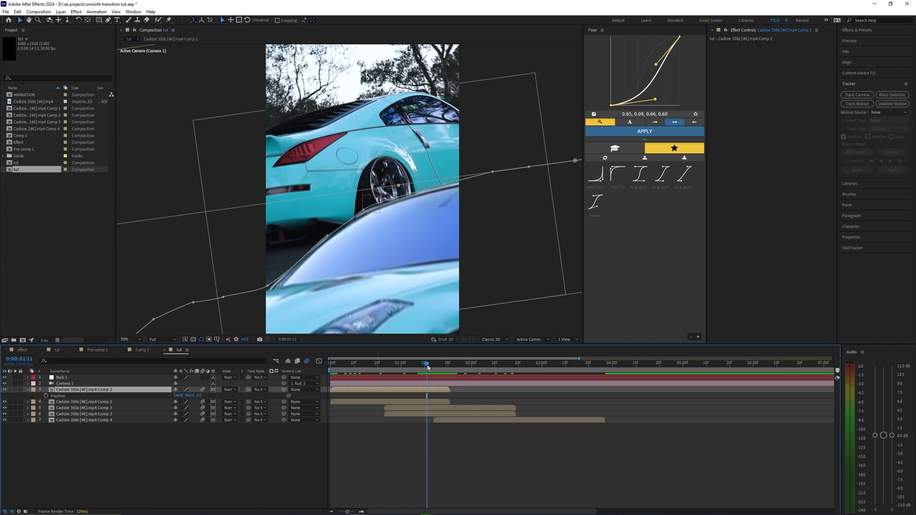
{"action": "left_click", "coordinate": [46, 395]}
Move the upper Comp 2 layer down out of frame at 01:16 and shift its first Position keyframe slightly earlier
{"action": "left_click_drag", "start_coordinate": [427, 364], "coordinate": [439, 365]}
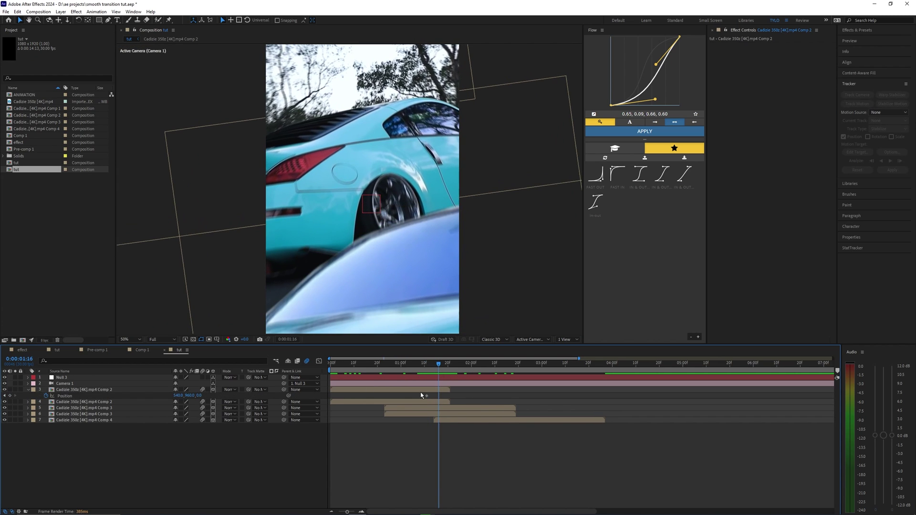
{"action": "scroll", "coordinate": [238, 317], "scroll_direction": "down", "scroll_amount": 2}
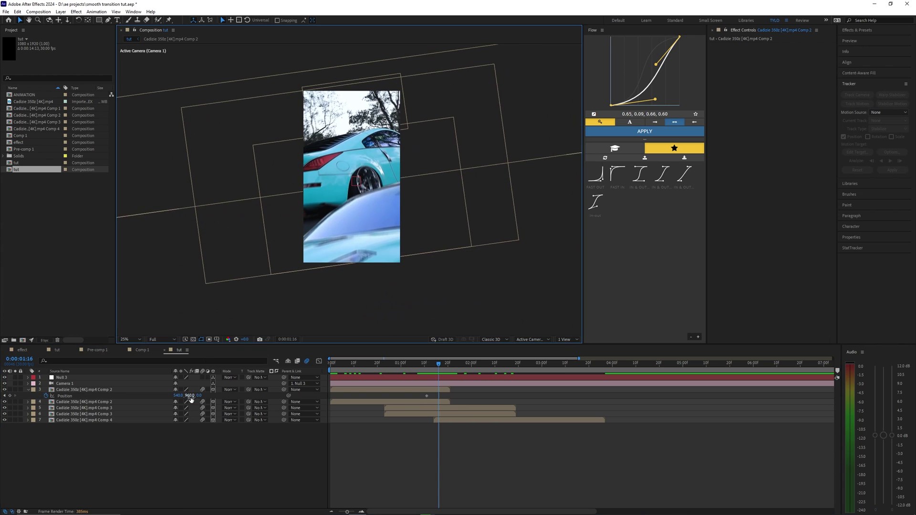
{"action": "left_click_drag", "start_coordinate": [191, 400], "coordinate": [342, 380]}
{"action": "left_click_drag", "start_coordinate": [439, 396], "coordinate": [422, 396]}
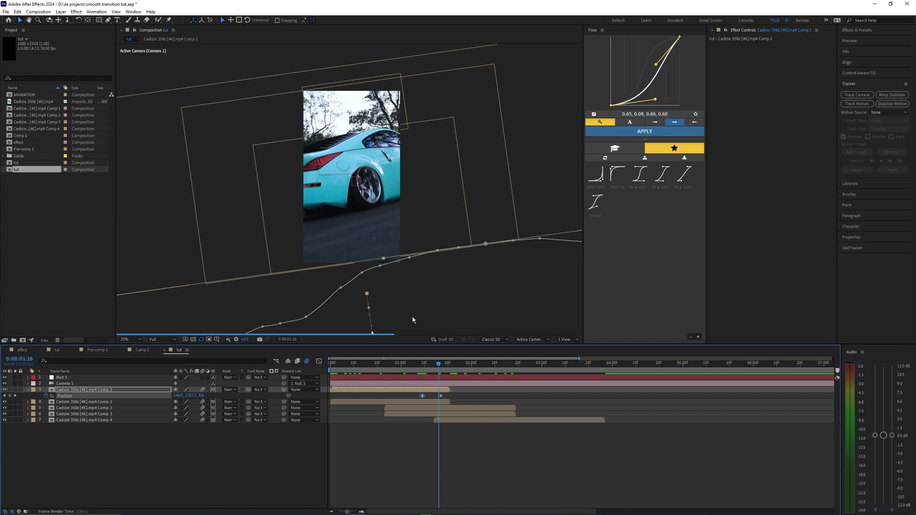
{"action": "scroll", "coordinate": [413, 320], "scroll_direction": "up", "scroll_amount": 2}
{"action": "scroll", "coordinate": [367, 261], "scroll_direction": "down", "scroll_amount": 2}
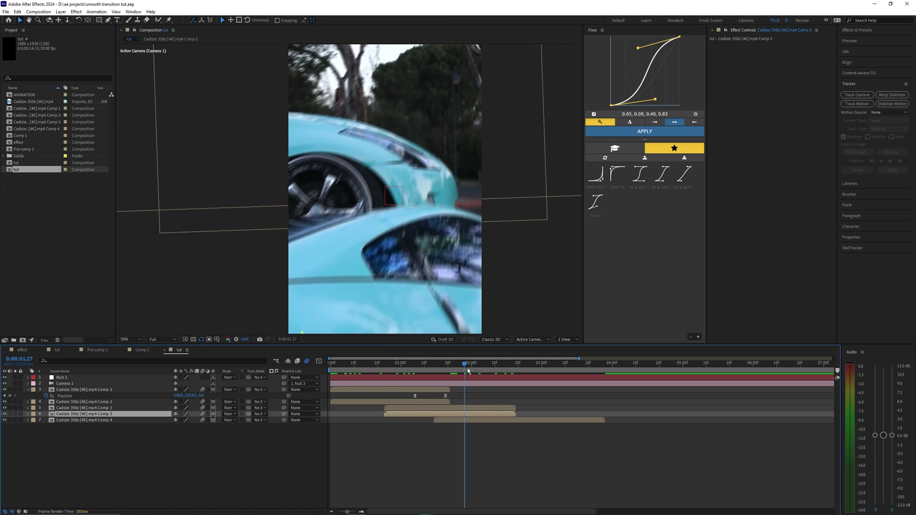
Scrub the second transition around 02:09 to examine the lower edge of the frame, and select the Comp 4 layer
{"action": "left_click_drag", "start_coordinate": [467, 371], "coordinate": [503, 372]}
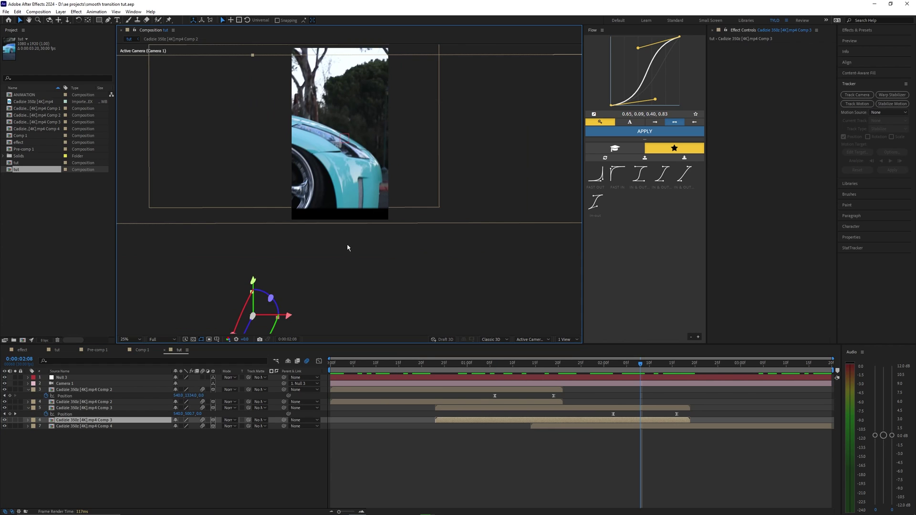
{"action": "left_click_drag", "start_coordinate": [348, 244], "coordinate": [369, 272]}
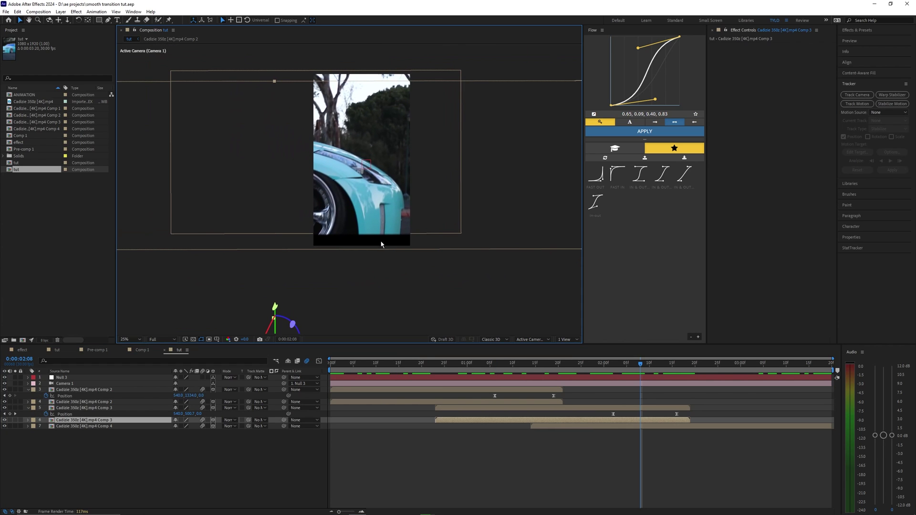
{"action": "left_click_drag", "start_coordinate": [622, 367], "coordinate": [650, 368]}
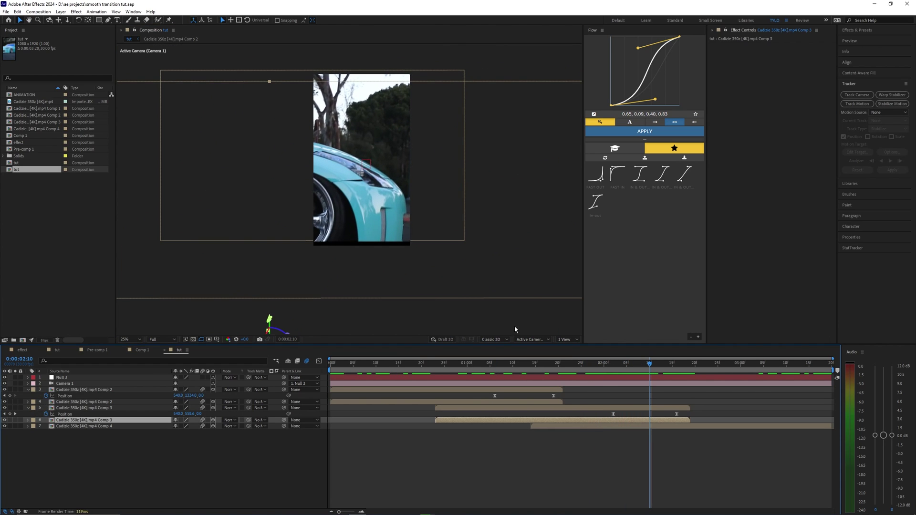
{"action": "key", "text": "Page_Up"}
{"action": "key", "text": "ctrl+Down"}
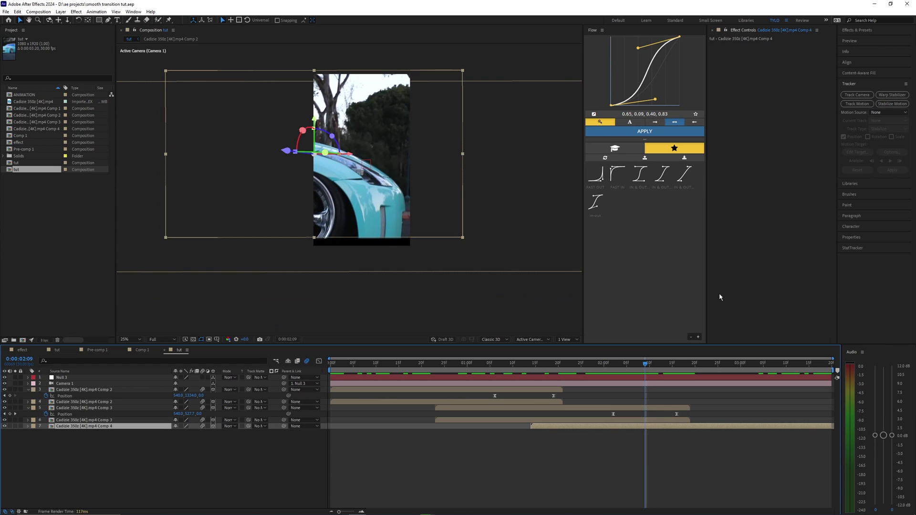
Find the Motion Tile effect and apply it to the Comp 4 layer
{"action": "left_click", "coordinate": [859, 30]}
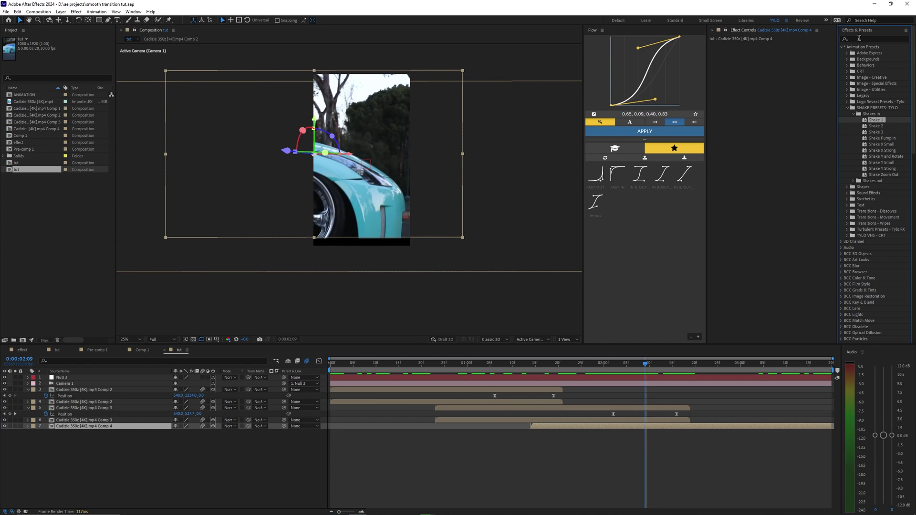
{"action": "type", "text": "motion"}
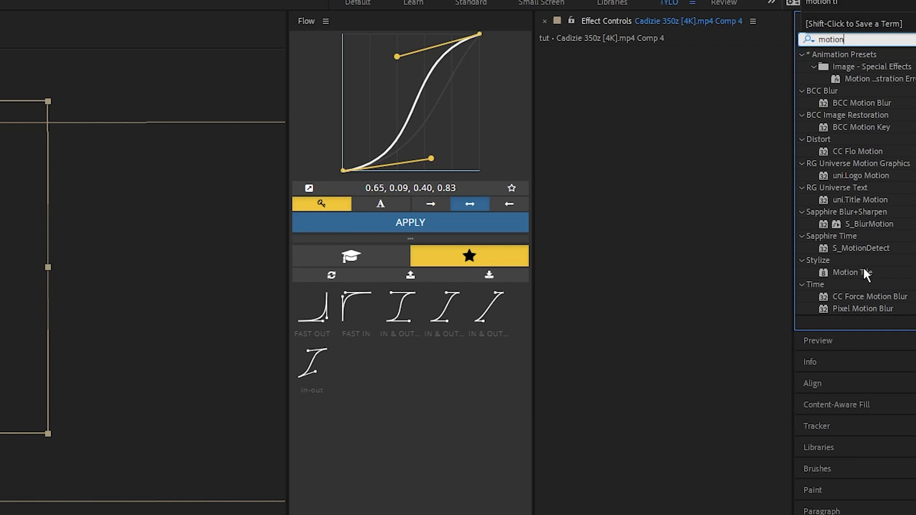
{"action": "left_click_drag", "start_coordinate": [857, 159], "coordinate": [659, 423]}
{"action": "left_click_drag", "start_coordinate": [544, 494], "coordinate": [518, 501]}
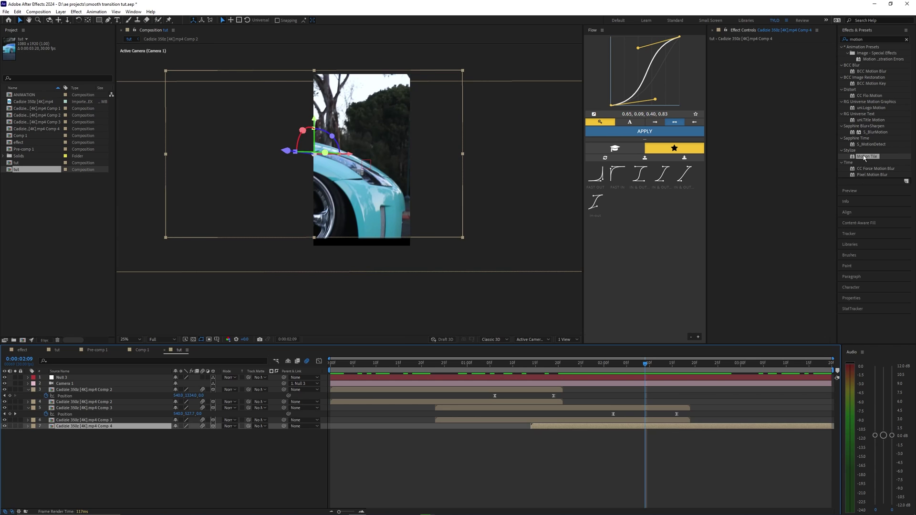
{"action": "left_click_drag", "start_coordinate": [865, 158], "coordinate": [643, 426]}
{"action": "left_click", "coordinate": [644, 420]}
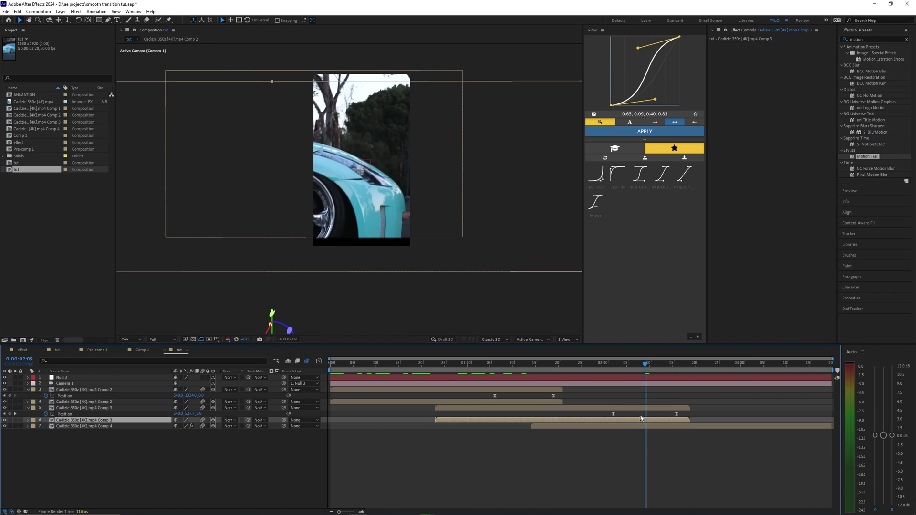
{"action": "left_click", "coordinate": [642, 408]}
{"action": "left_click", "coordinate": [648, 422]}
{"action": "left_click", "coordinate": [646, 411]}
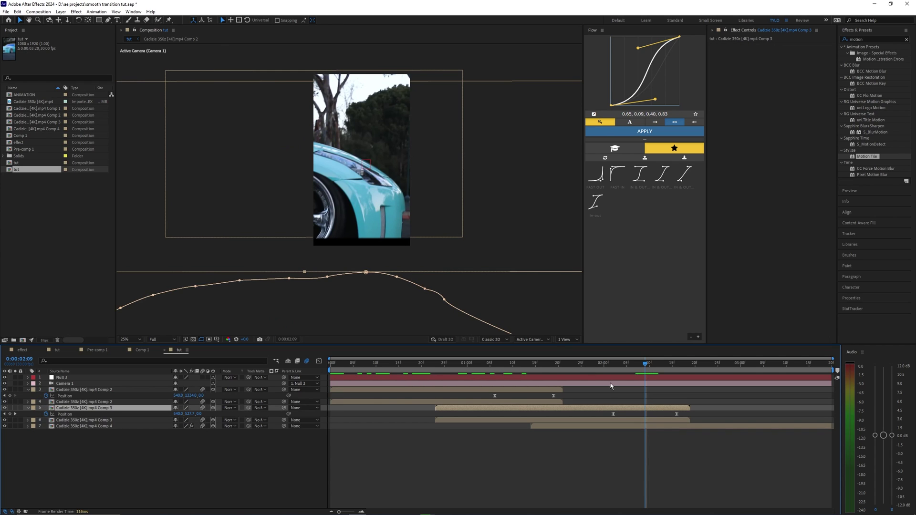
Set Motion Tile's Output Width and Output Height to 200 on the Comp 4 layer and enable Mirror Edges
{"action": "left_click", "coordinate": [660, 426]}
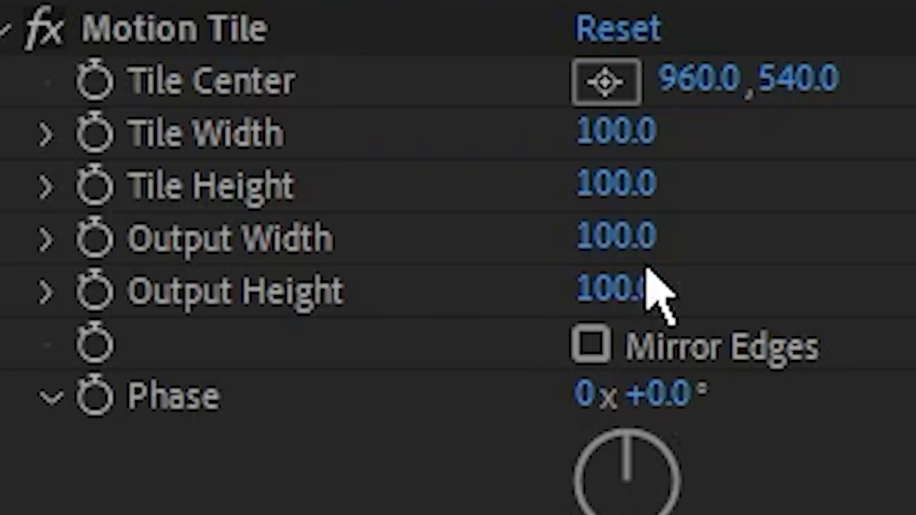
{"action": "left_click", "coordinate": [615, 239]}
{"action": "type", "text": "200"}
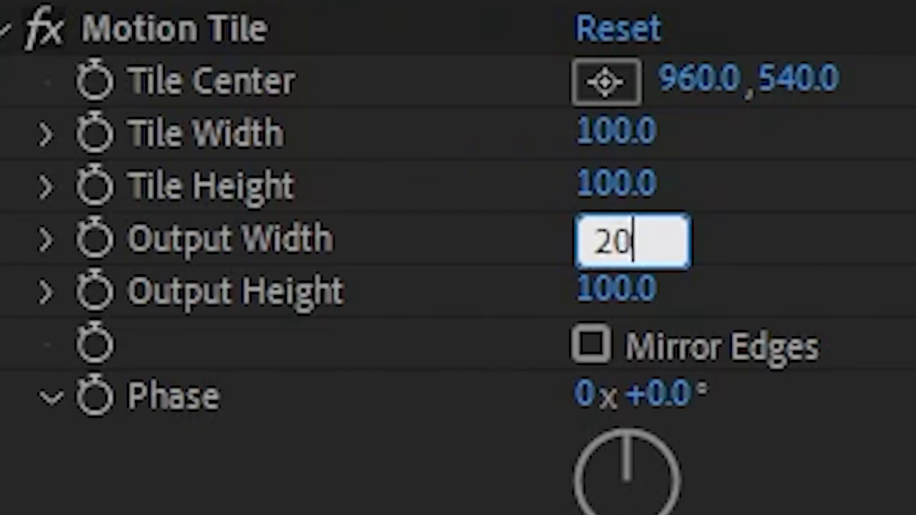
{"action": "key", "text": "Return"}
{"action": "left_click", "coordinate": [618, 289]}
{"action": "type", "text": "200"}
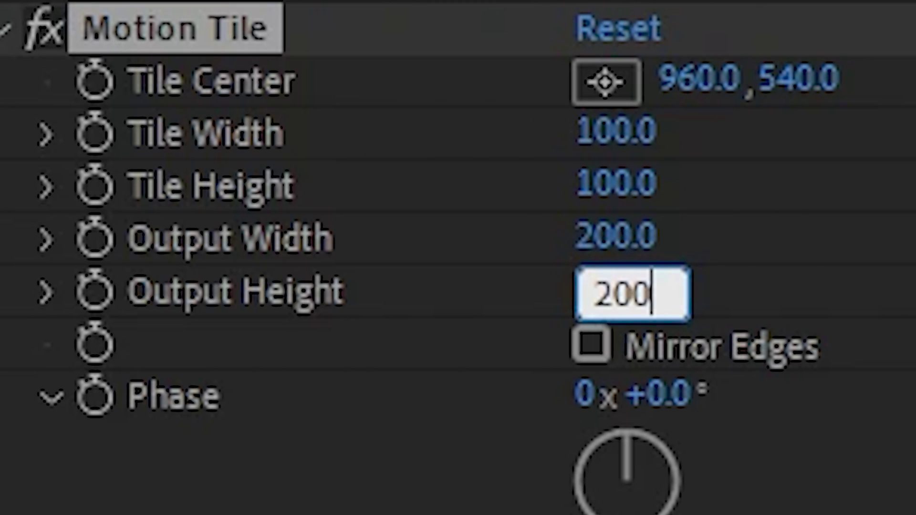
{"action": "key", "text": "Return"}
{"action": "left_click", "coordinate": [588, 347]}
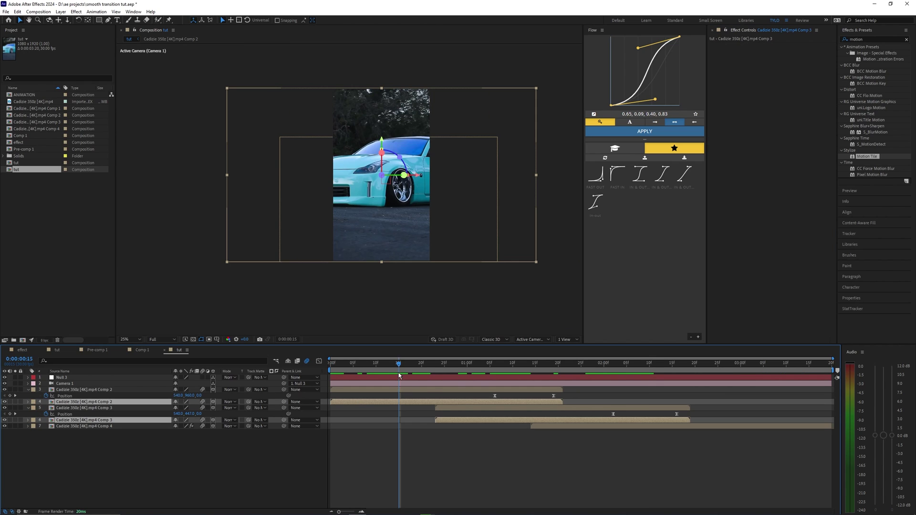
Paste the Motion Tile effect onto the lower Comp 2 and Comp 3 layers and preview from the start
{"action": "left_click_drag", "start_coordinate": [400, 365], "coordinate": [341, 379]}
{"action": "key", "text": "ctrl+v"}
{"action": "key", "text": "space"}
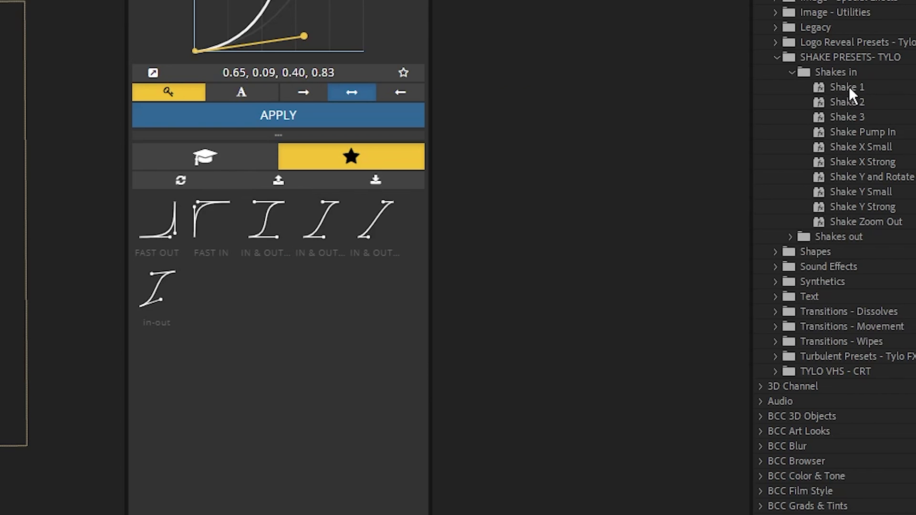
Apply the Shake 1 preset to the adjustment layer over the first transition and duplicate that layer for the second transition
{"action": "left_click_drag", "start_coordinate": [849, 89], "coordinate": [437, 177]}
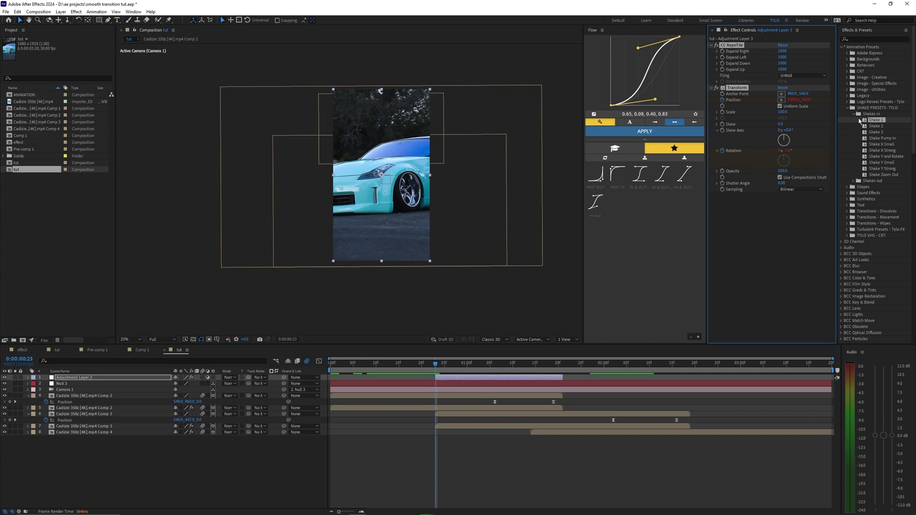
{"action": "left_click", "coordinate": [447, 370]}
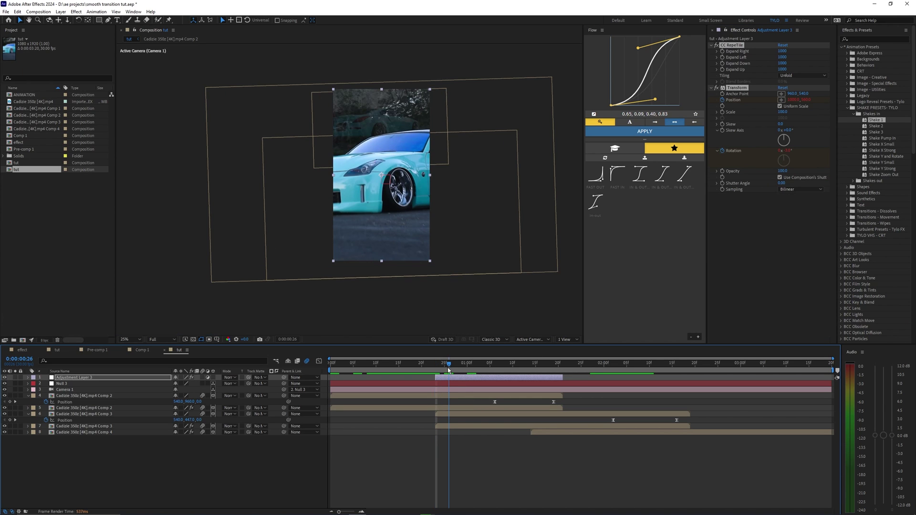
{"action": "left_click_drag", "start_coordinate": [448, 369], "coordinate": [462, 377]}
{"action": "left_click_drag", "start_coordinate": [590, 371], "coordinate": [567, 365]}
{"action": "key", "text": "ctrl+d"}
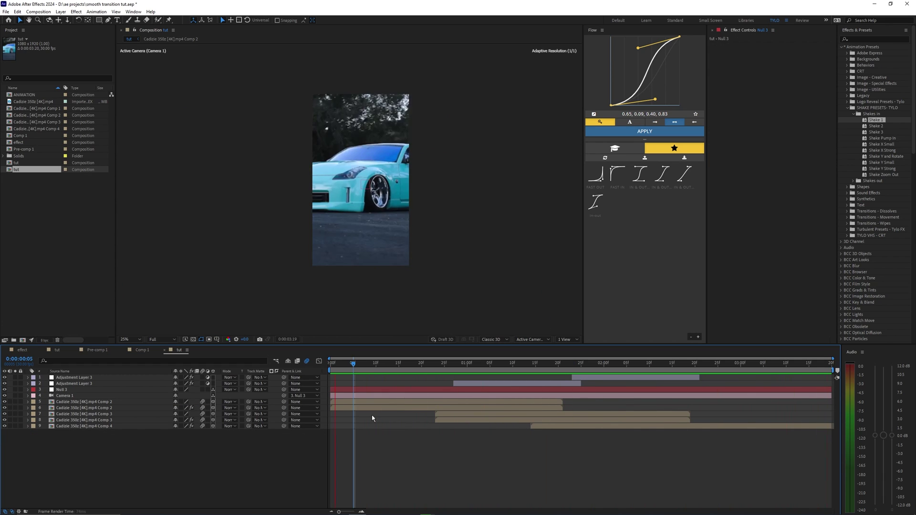
Compare previews of the transition with both shake adjustment layers hidden and with them visible again
{"action": "left_click", "coordinate": [386, 369]}
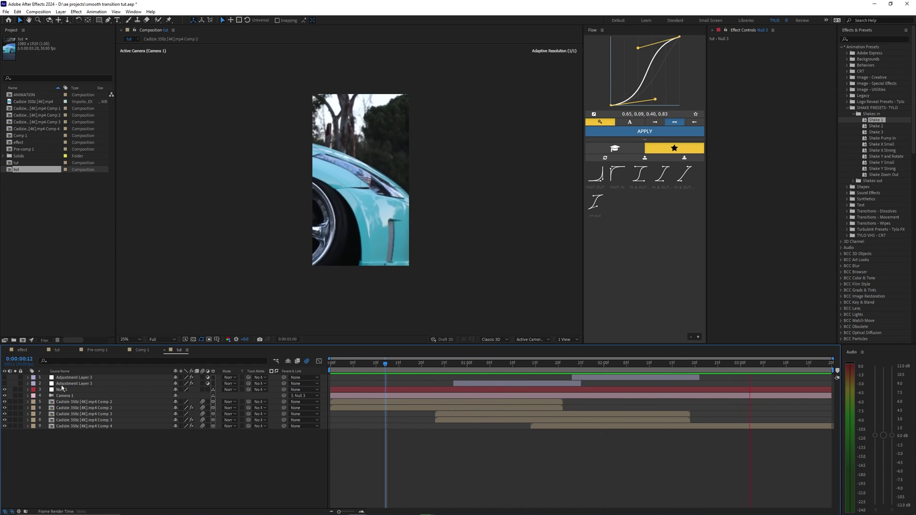
{"action": "left_click_drag", "start_coordinate": [5, 383], "coordinate": [4, 378]}
{"action": "left_click", "coordinate": [390, 365]}
{"action": "key", "text": "space"}
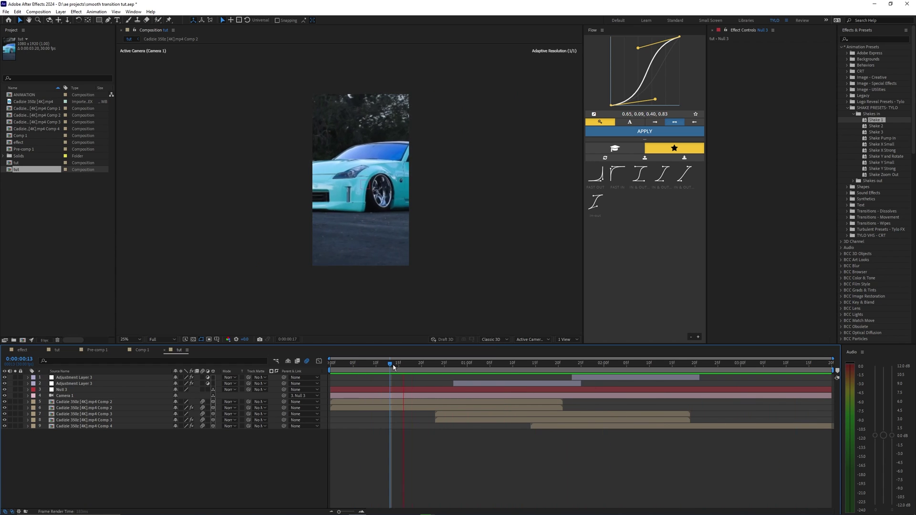